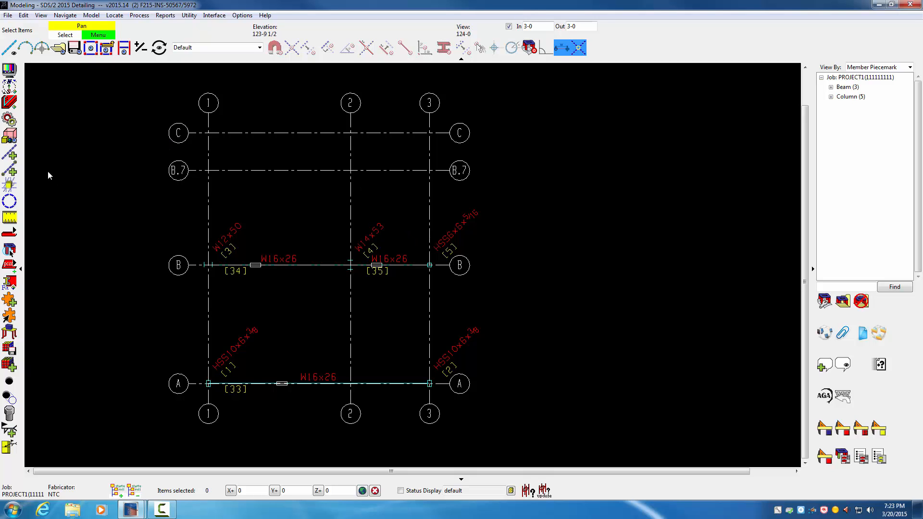
Open the elevation view along grid 2.
click(58, 48)
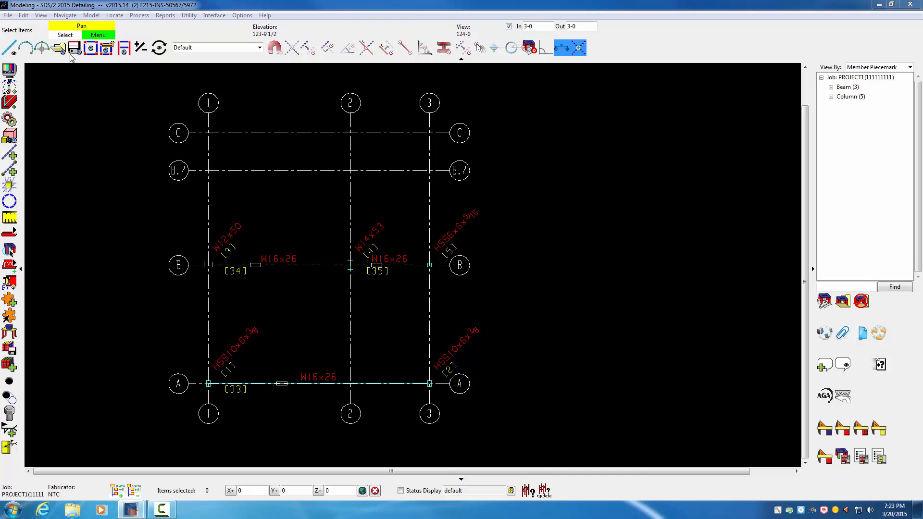
double_click(224, 169)
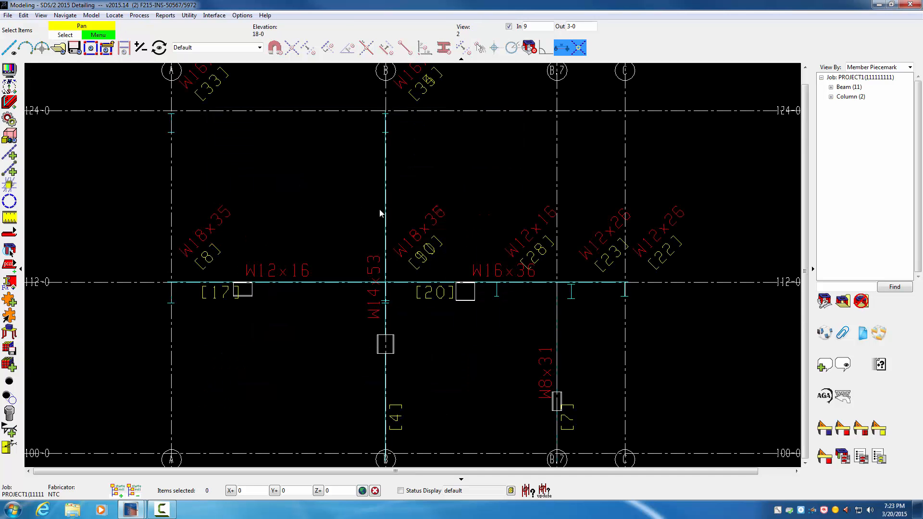
scroll(416, 211, up, 2)
scroll(416, 198, down, 3)
middle_drag(413, 189, 337, 221)
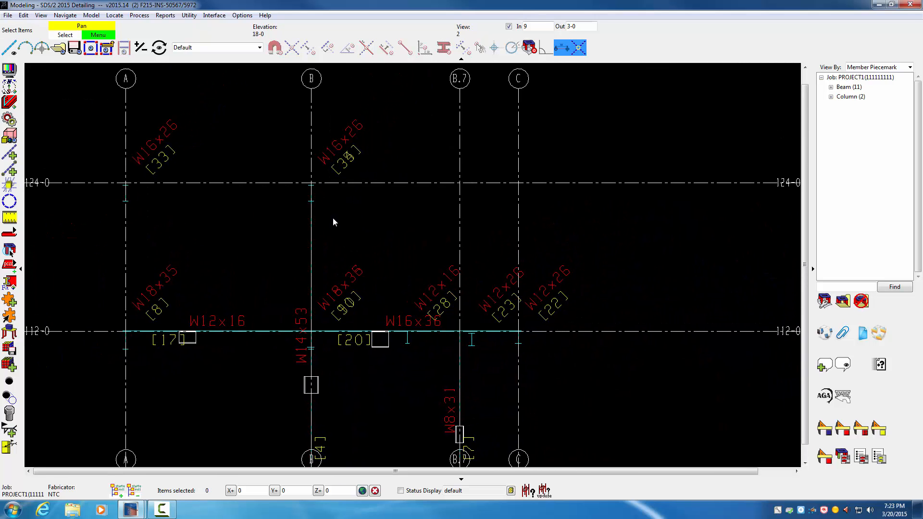
scroll(330, 210, up, 1)
scroll(330, 209, up, 1)
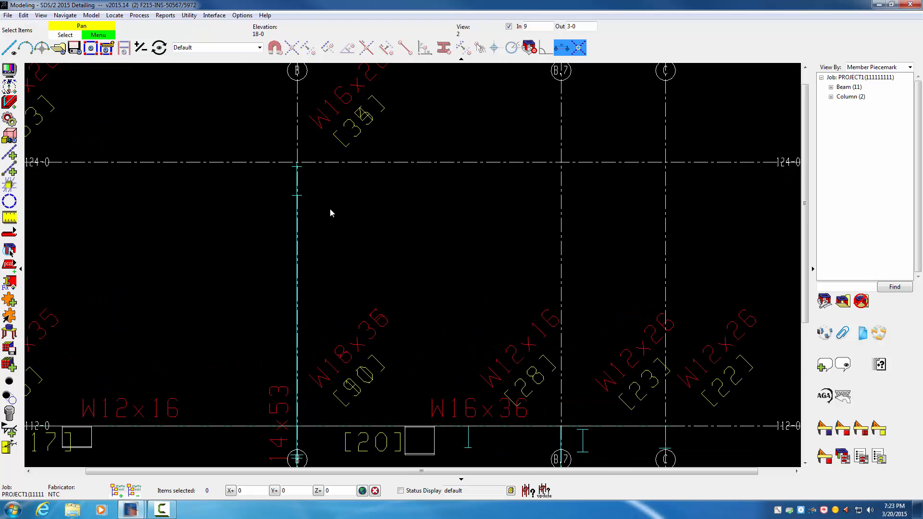
middle_drag(336, 208, 259, 221)
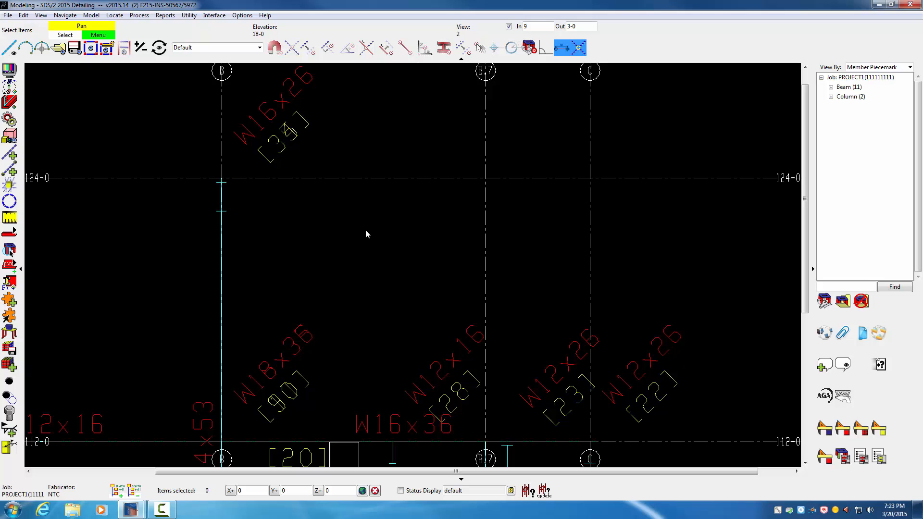
Add three successive vertical construction lines from grid B toward grid C, each offset 5-0 from the previous one.
click(9, 156)
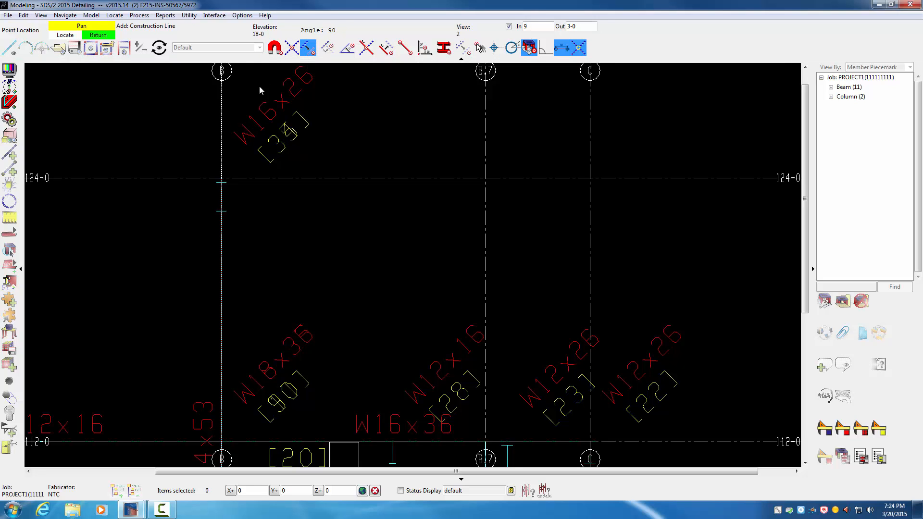
click(223, 125)
right_click(221, 126)
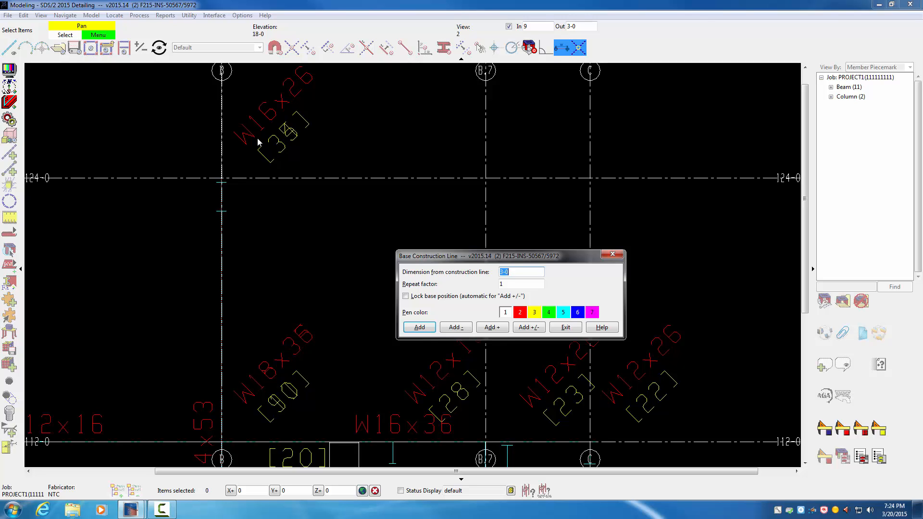
text(5-0)
key(Return)
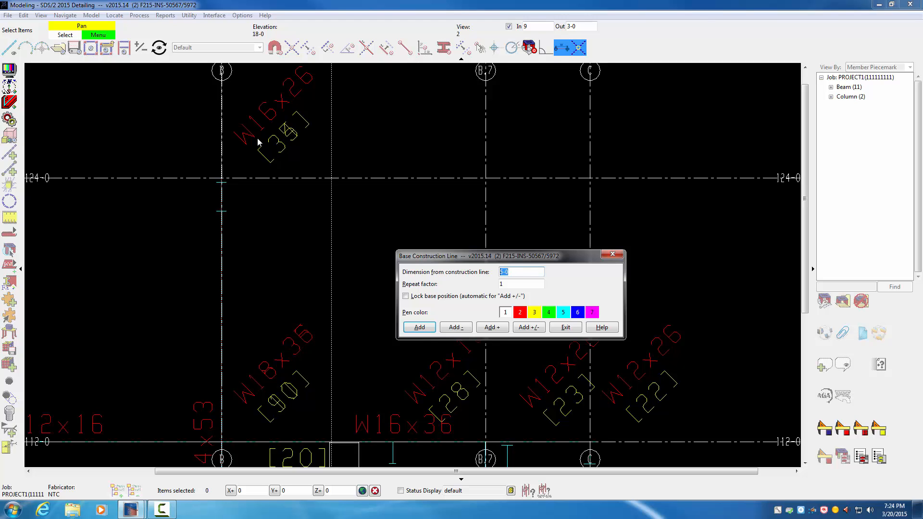
key(Return)
key(Return)
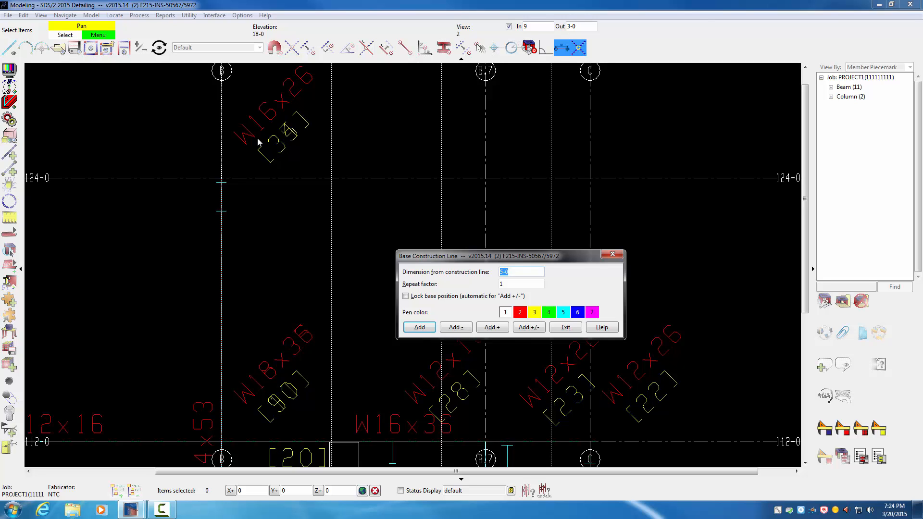
Add another vertical construction line 4 inches beyond the last one, toward grid C.
text(4)
click(421, 328)
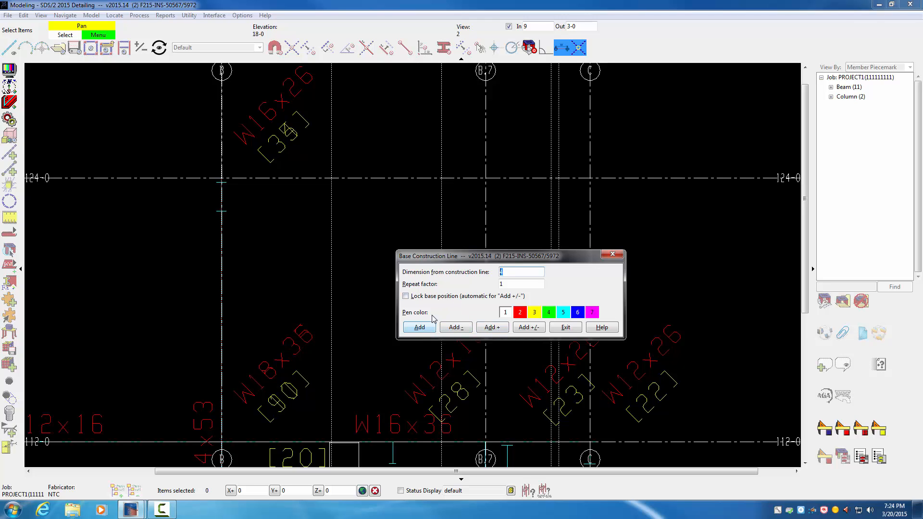
click(566, 328)
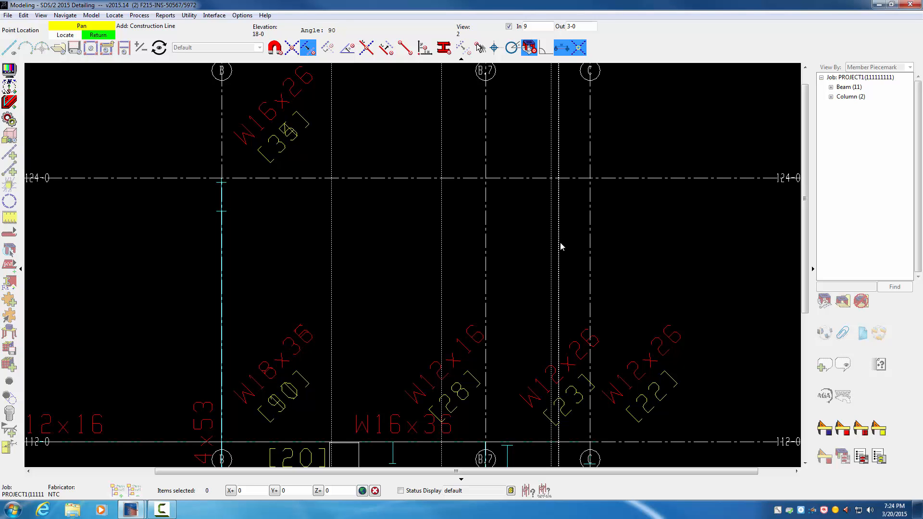
click(336, 264)
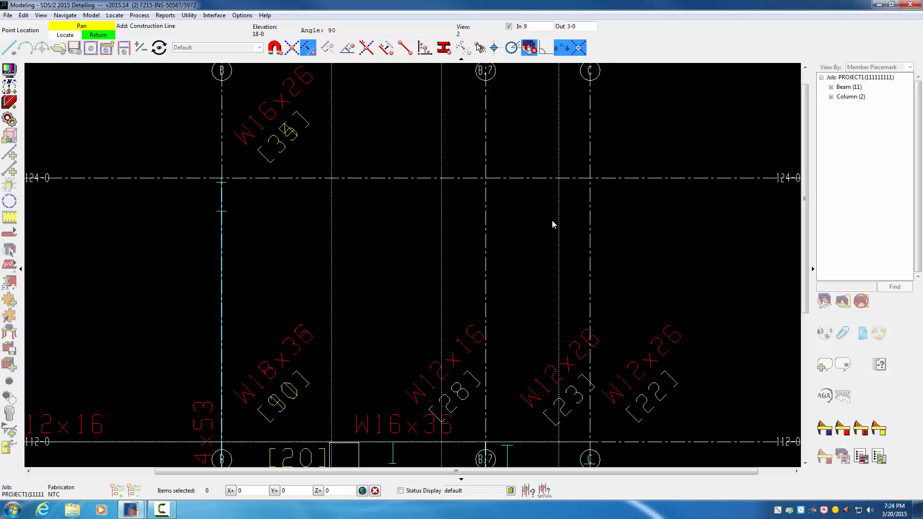
click(551, 220)
click(293, 245)
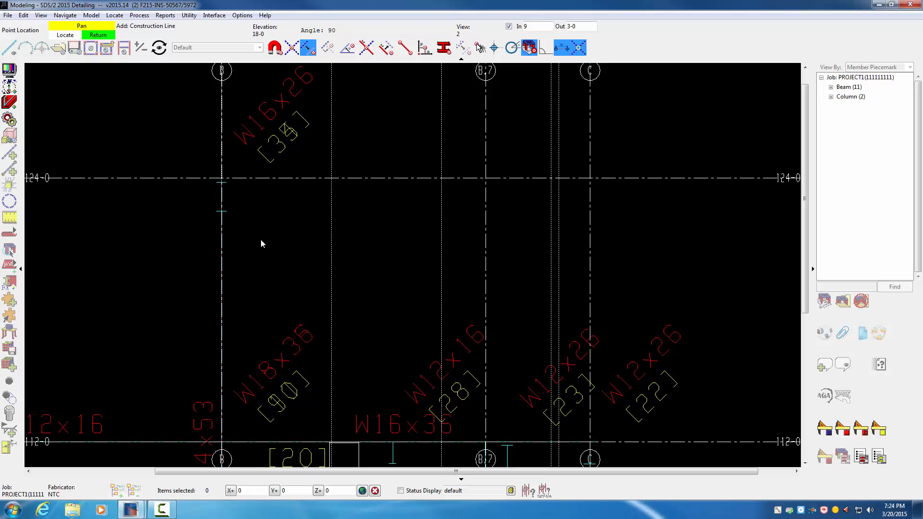
Add a horizontal construction line 22-9 above the 100-0 elevation line.
scroll(271, 239, down, 6)
mouse_move(283, 236)
middle_down()
mouse_move(268, 227)
mouse_move(303, 212)
middle_up()
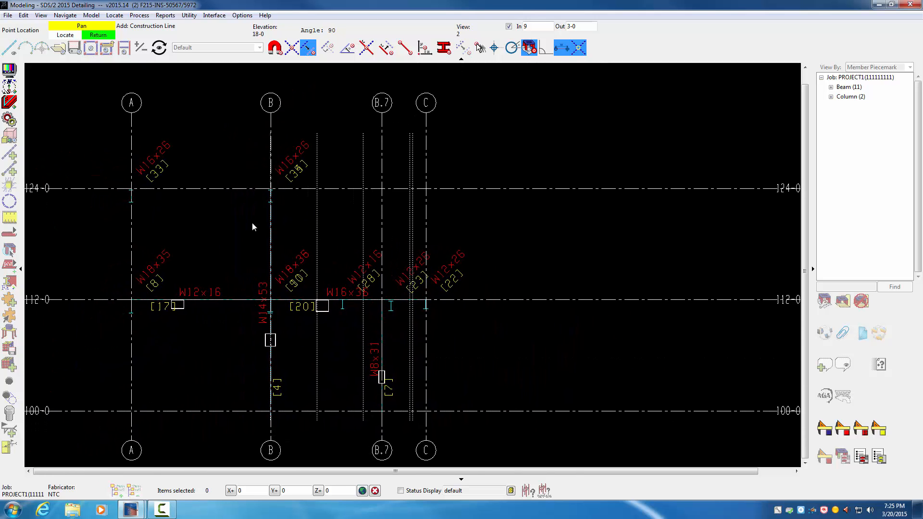
key(h)
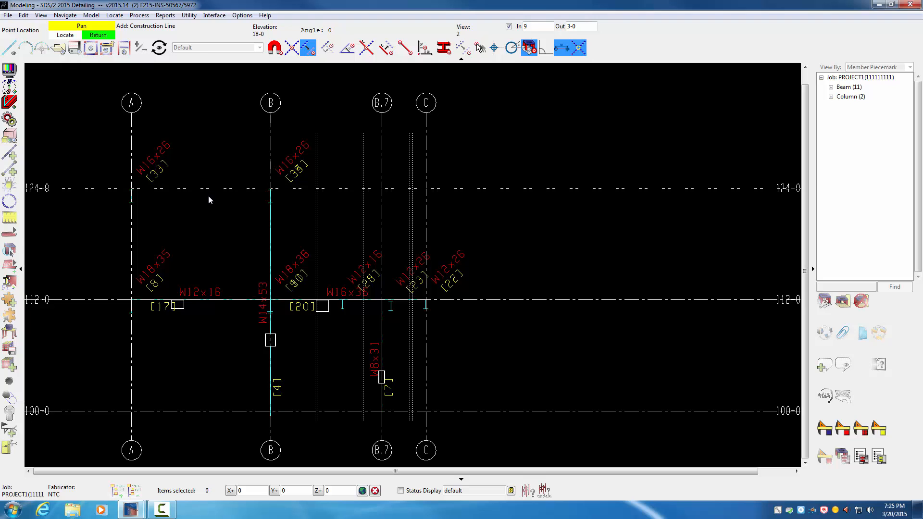
right_click(69, 145)
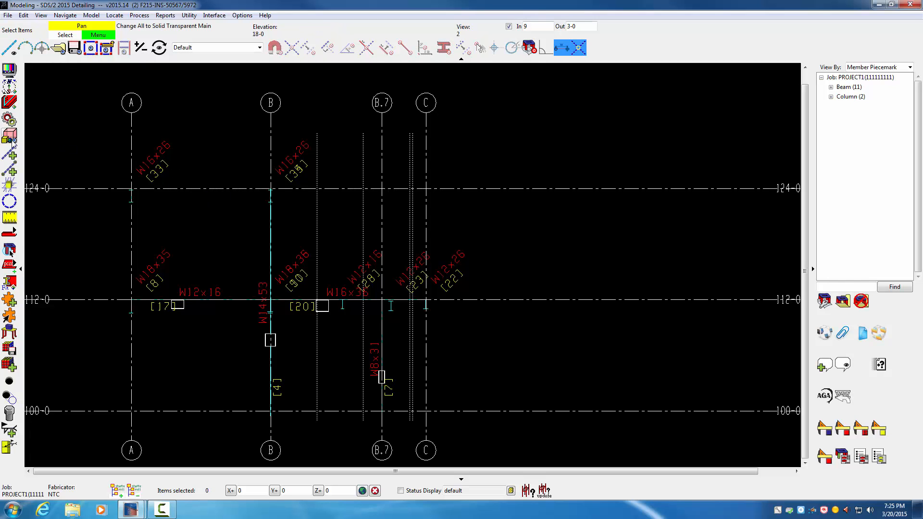
click(10, 153)
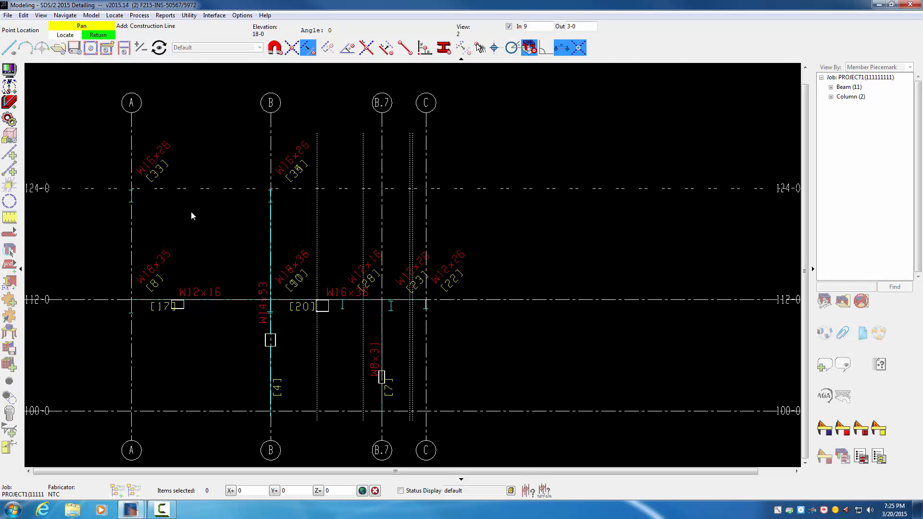
click(181, 411)
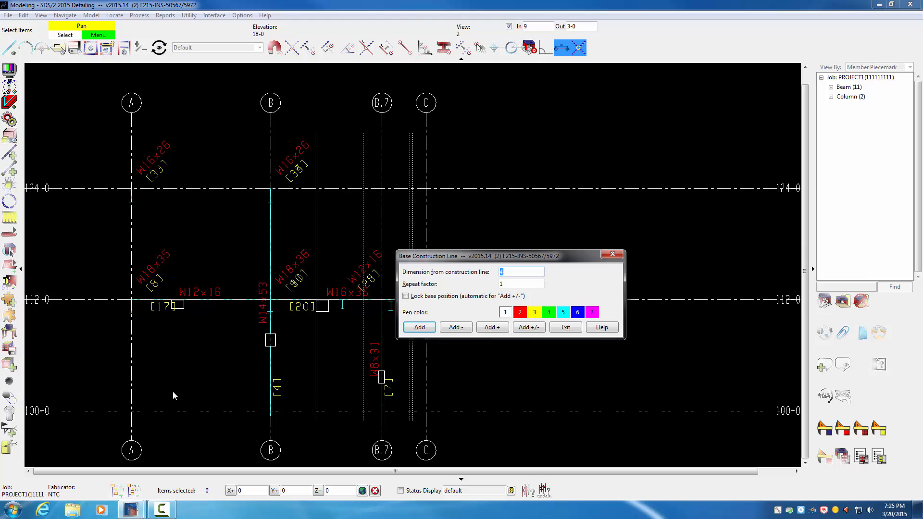
text(22-9)
click(420, 327)
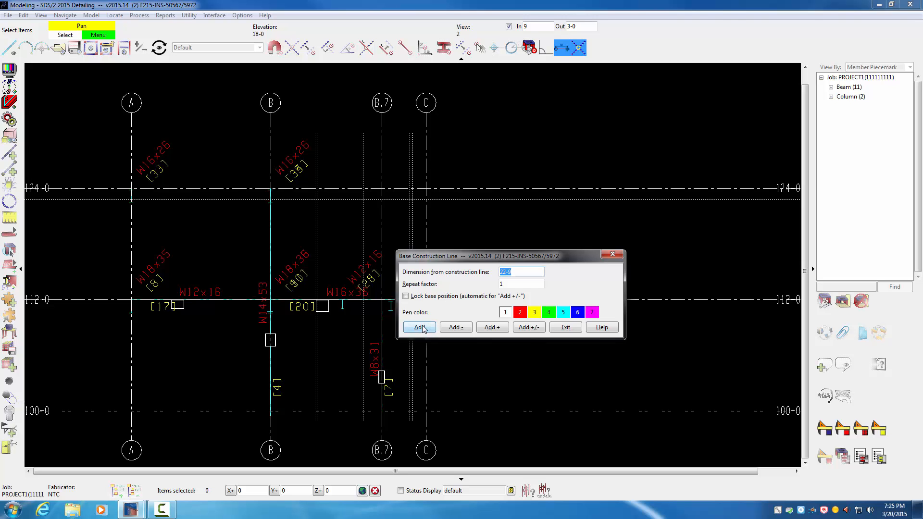
click(564, 327)
Draw a sloped construction line from the grid B and 124-0 intersection through the crossing of the third 5-0 offset line and the 22-9 line.
scroll(377, 192, up, 5)
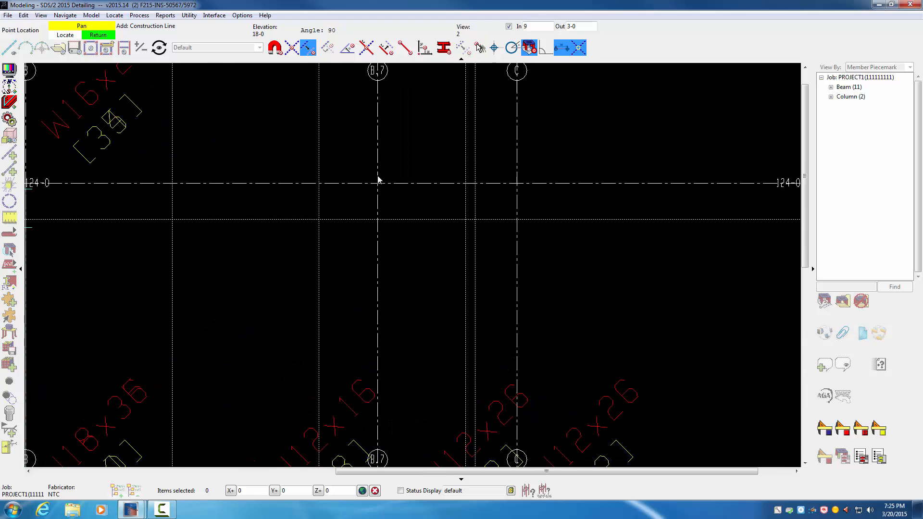
middle_drag(408, 147, 683, 177)
scroll(555, 158, down, 1)
middle_drag(601, 173, 547, 179)
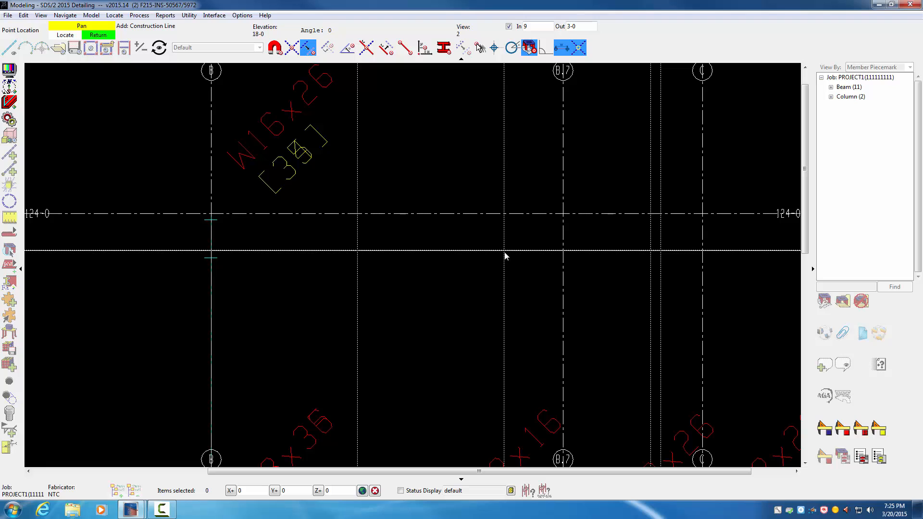
click(651, 254)
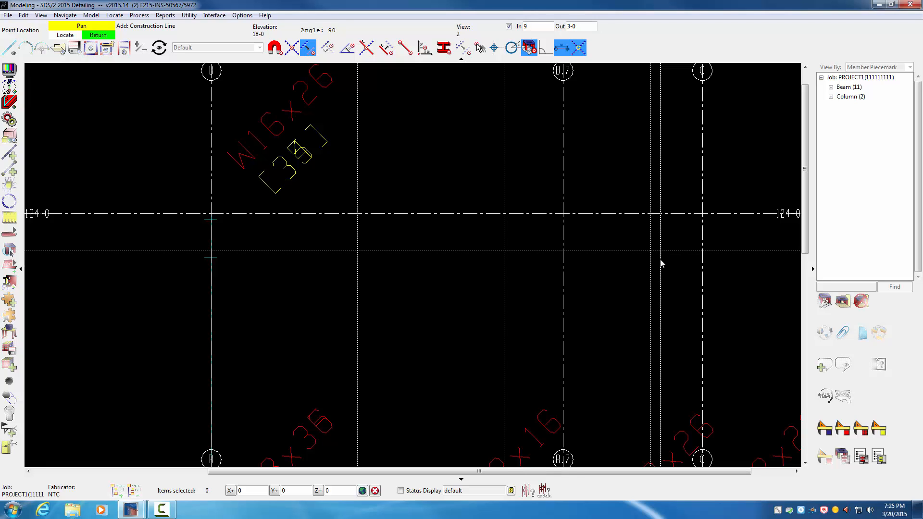
click(108, 136)
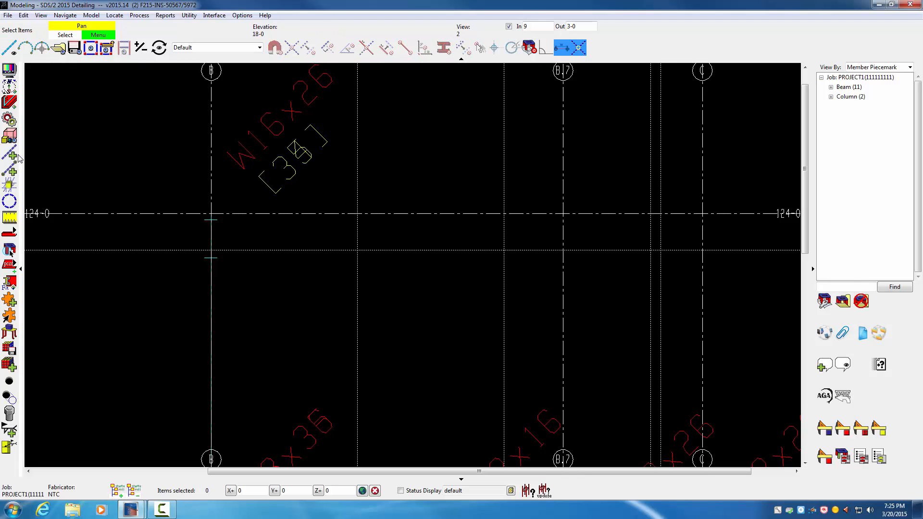
click(11, 154)
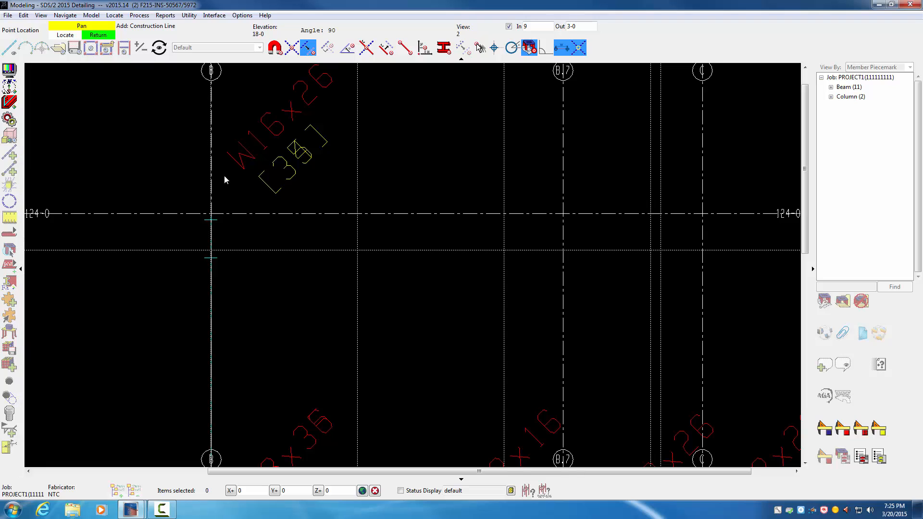
click(292, 48)
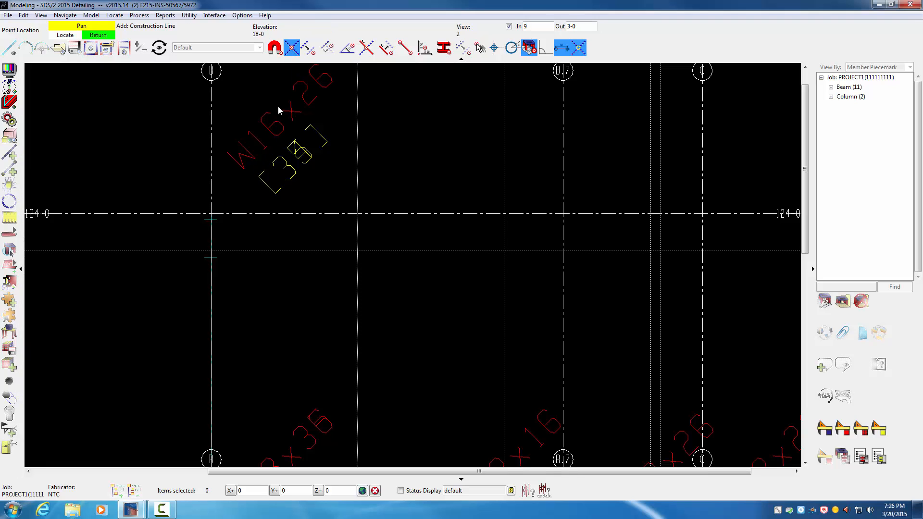
click(212, 214)
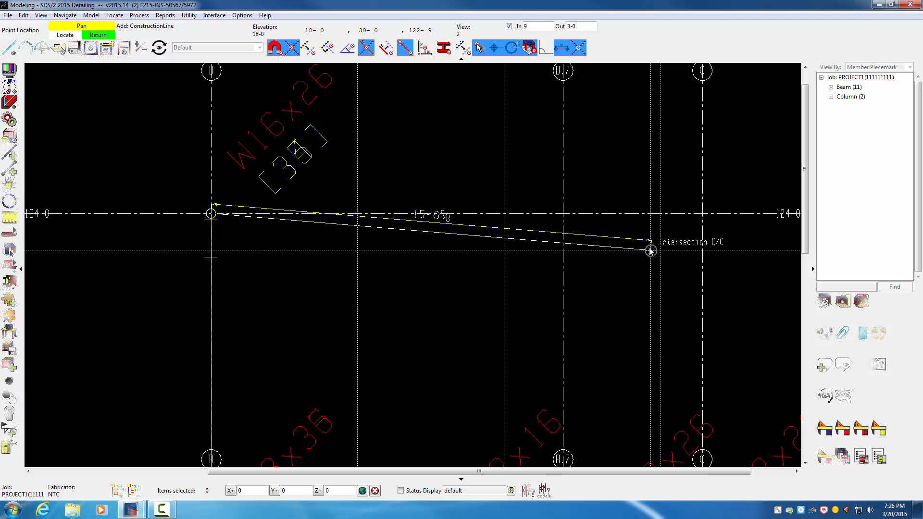
scroll(650, 250, up, 3)
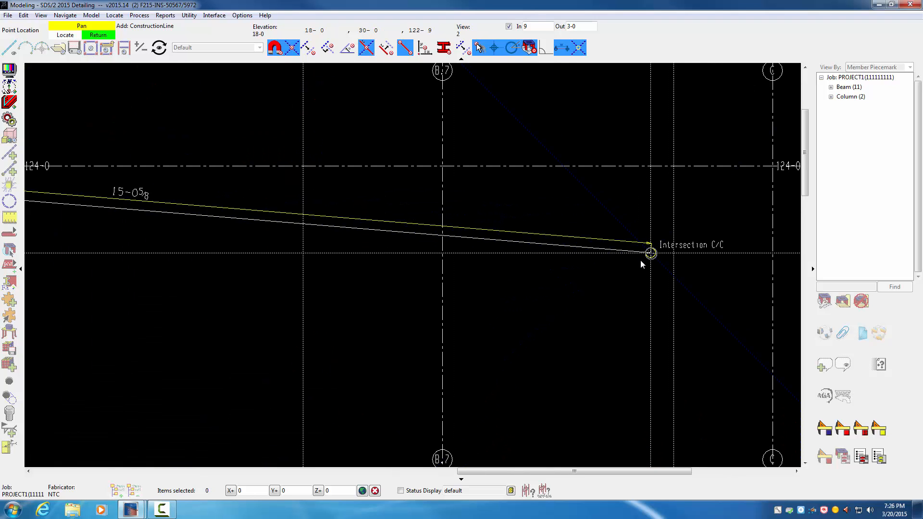
middle_drag(626, 267, 542, 278)
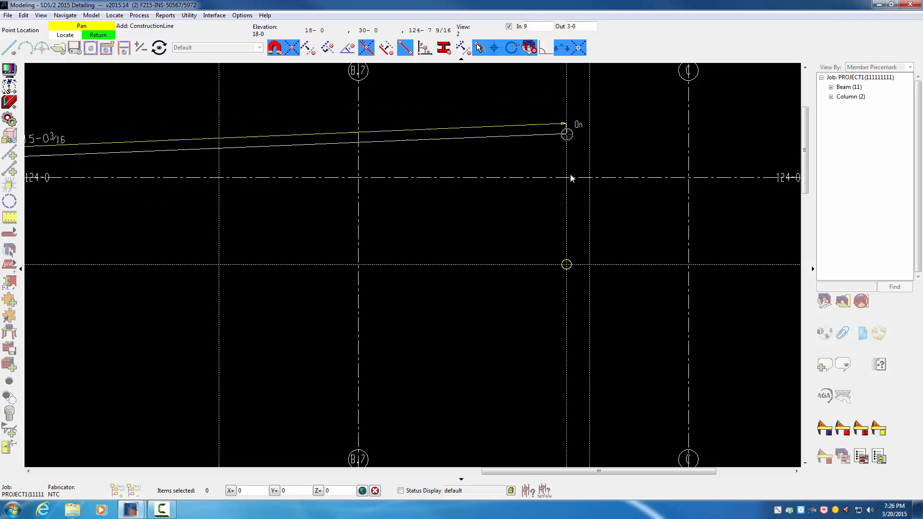
click(565, 264)
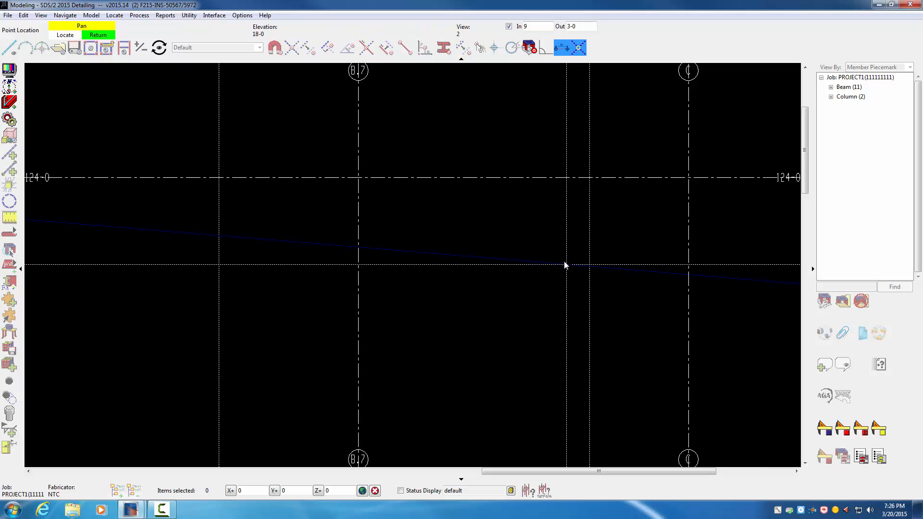
right_click(505, 309)
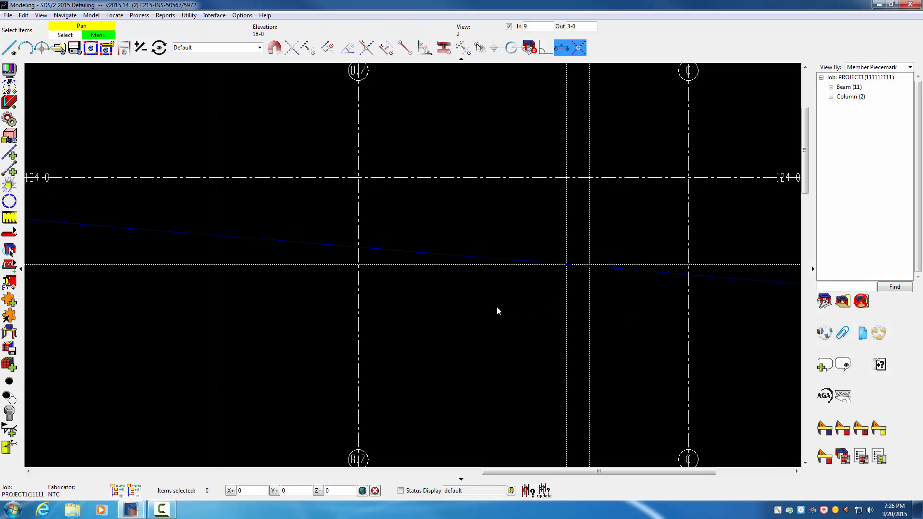
Add a beam from the grid B and 124-0 intersection to the sloped line's crossing with the 4-inch offset construction line.
scroll(584, 269, up, 2)
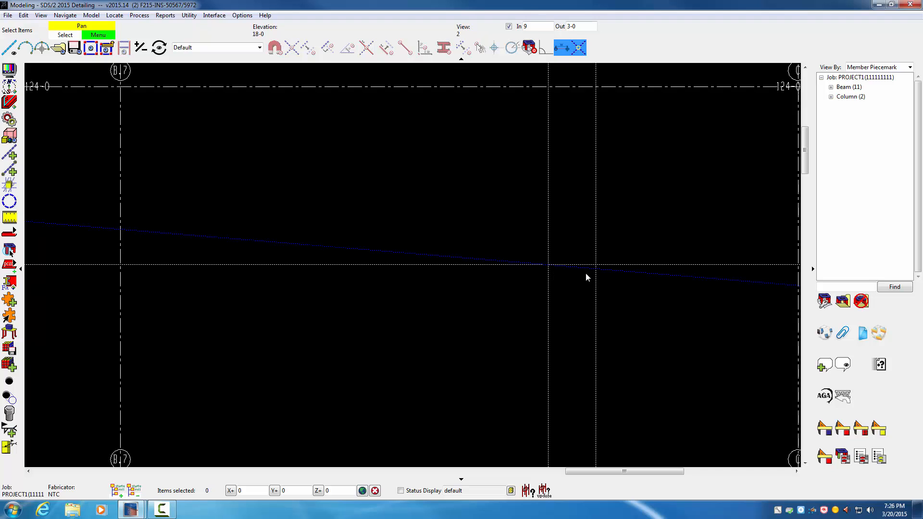
scroll(596, 273, up, 3)
scroll(596, 273, up, 3)
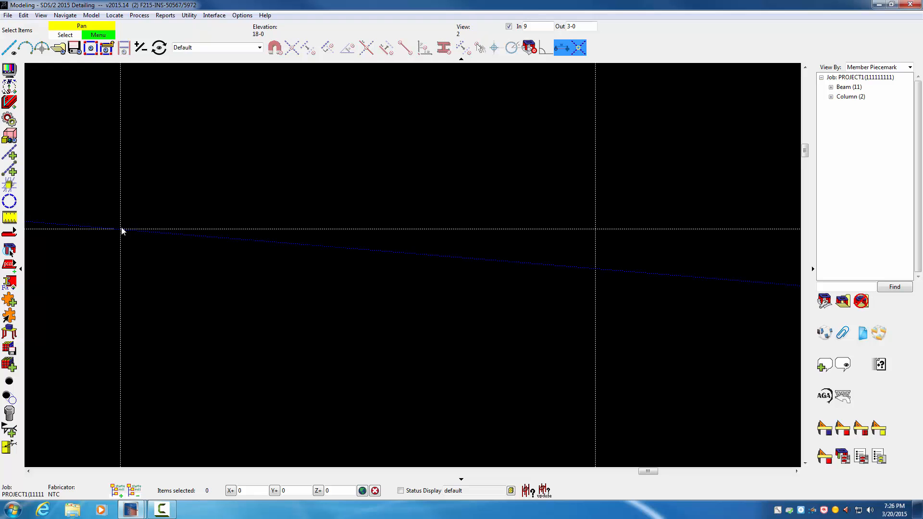
scroll(295, 250, down, 5)
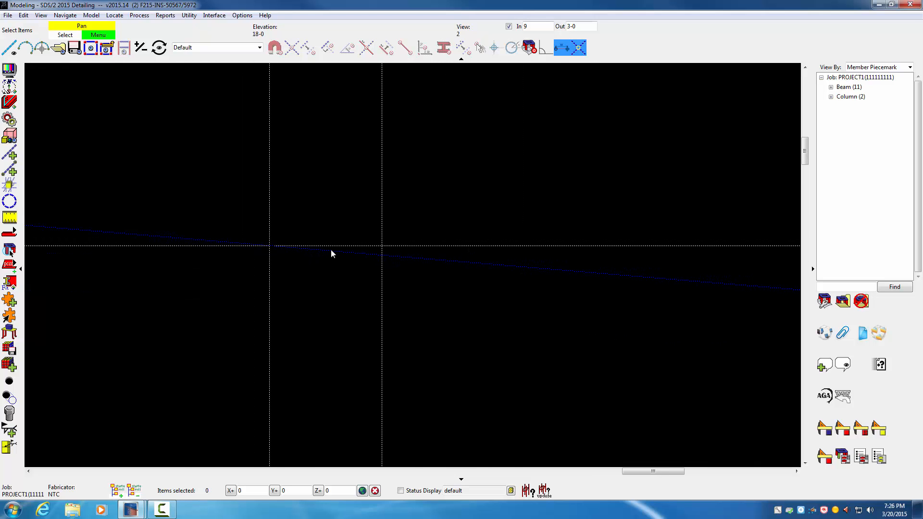
scroll(336, 248, down, 5)
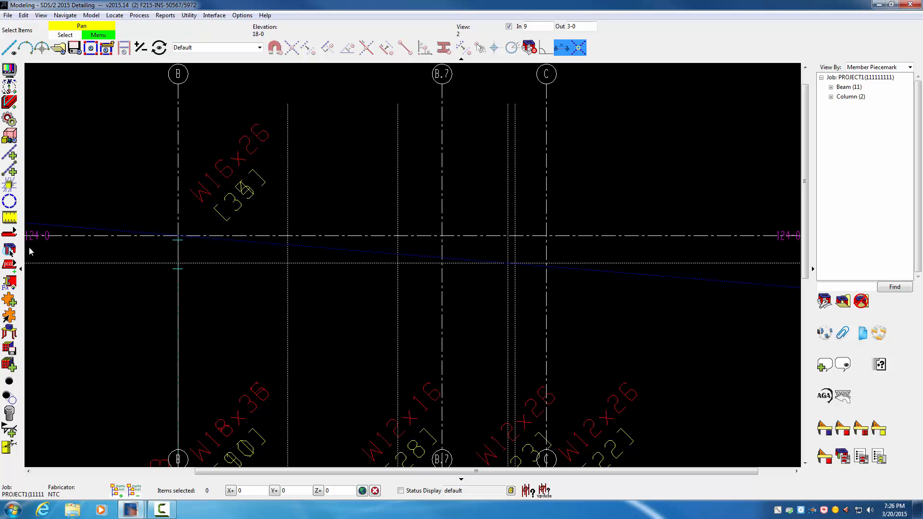
click(8, 234)
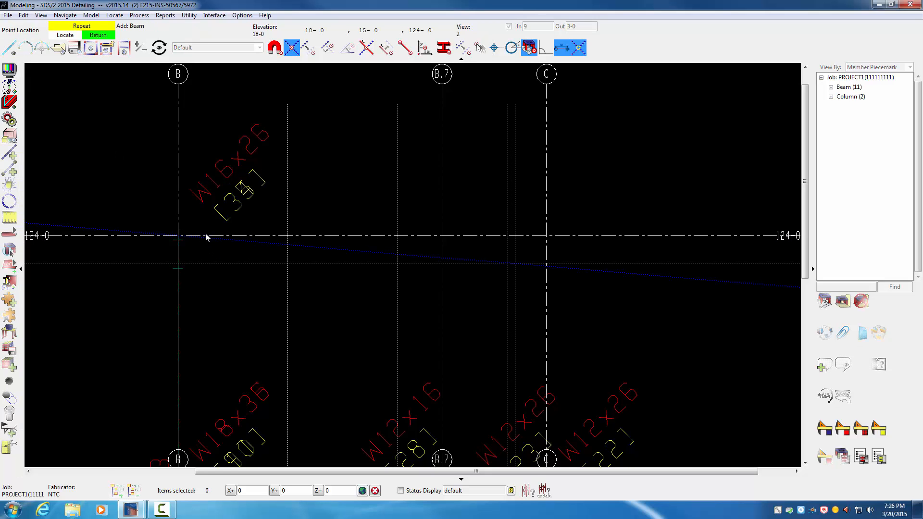
scroll(184, 241, up, 2)
scroll(184, 241, up, 2)
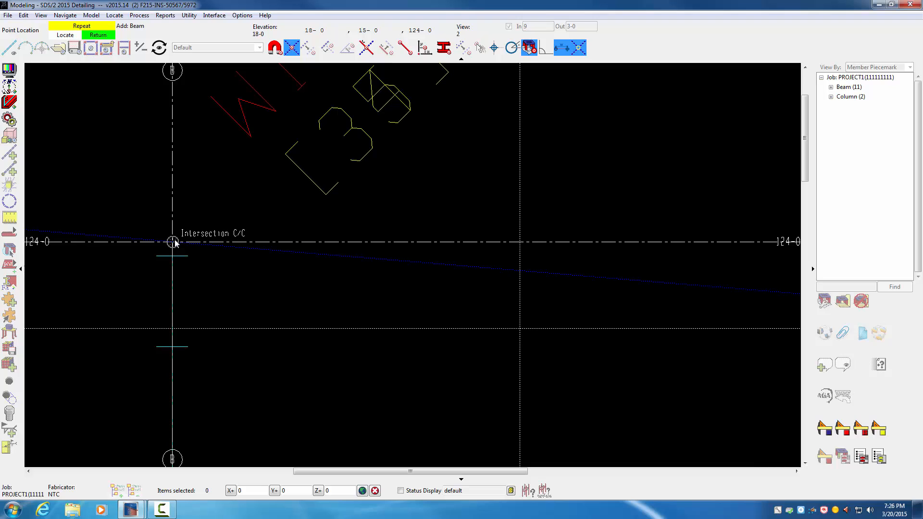
click(174, 243)
click(180, 242)
scroll(346, 235, down, 3)
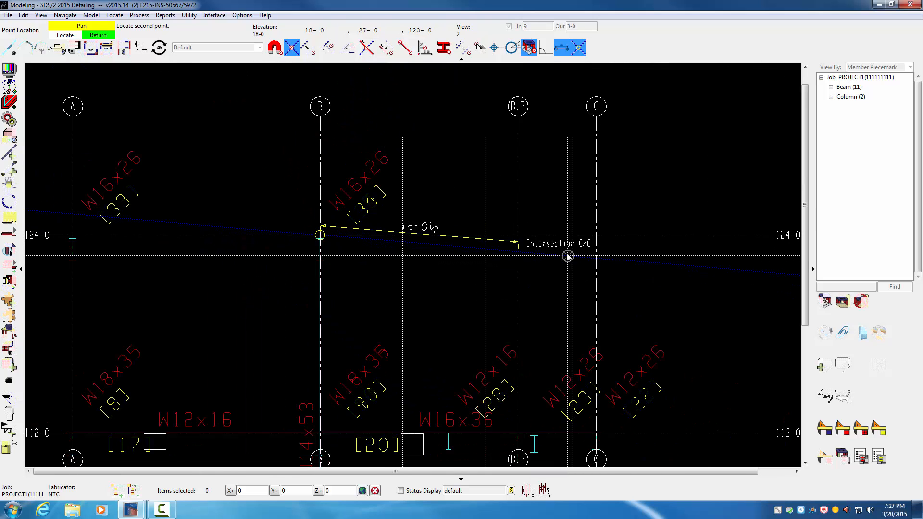
scroll(567, 257, up, 5)
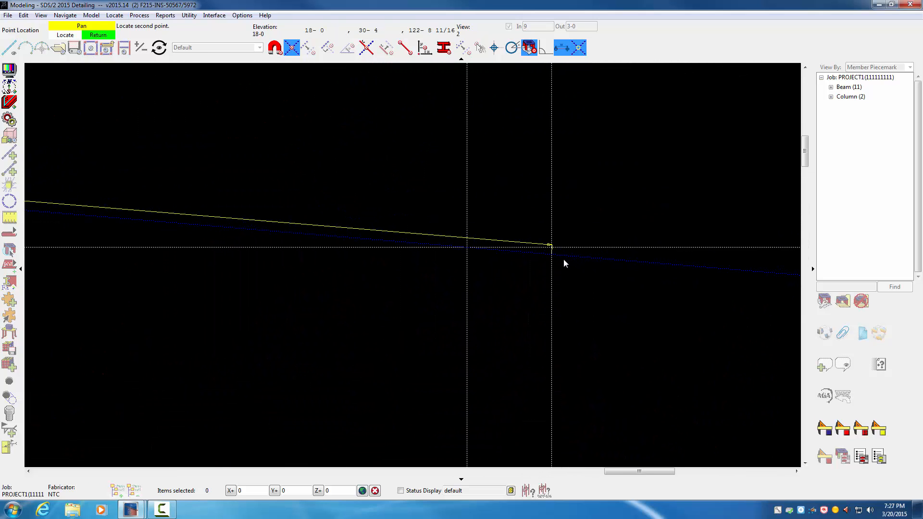
scroll(551, 254, up, 4)
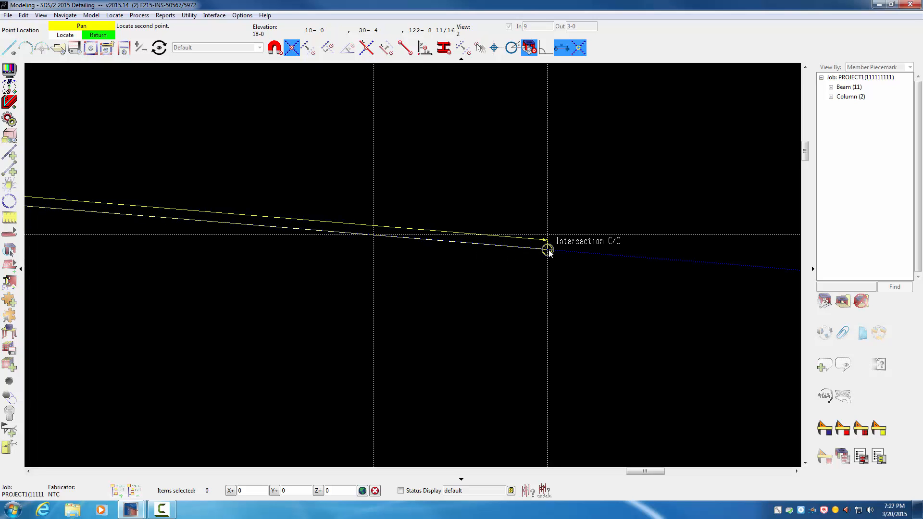
click(548, 250)
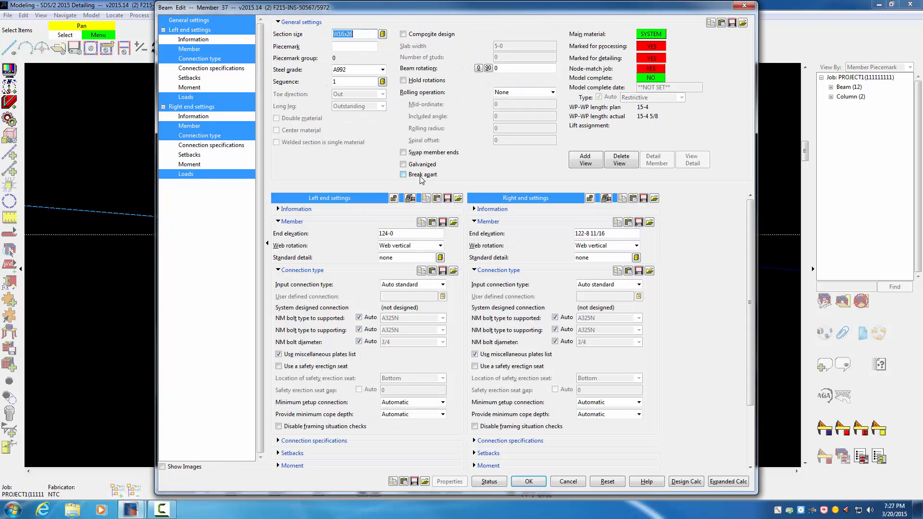
Set the sloped beam's section size to W14x26, accept the settings and finish adding beams.
text(w14x26)
click(589, 234)
click(530, 482)
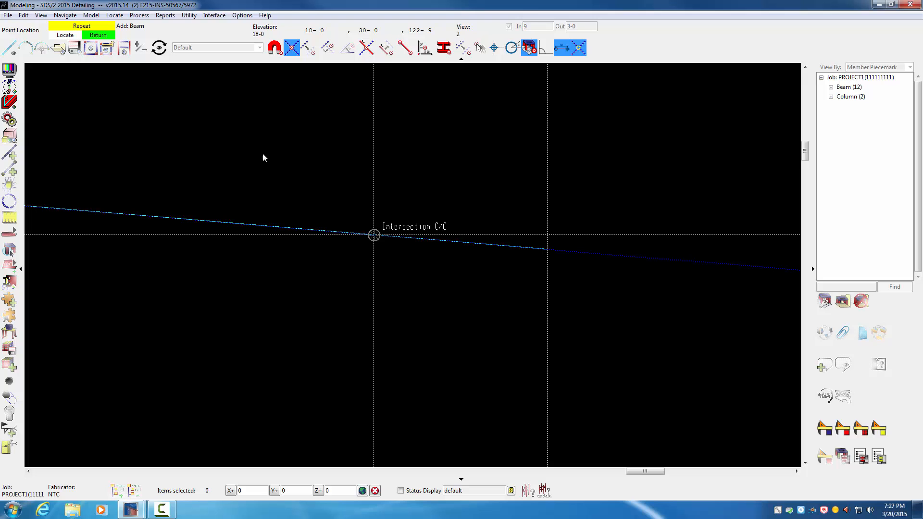
right_click(263, 155)
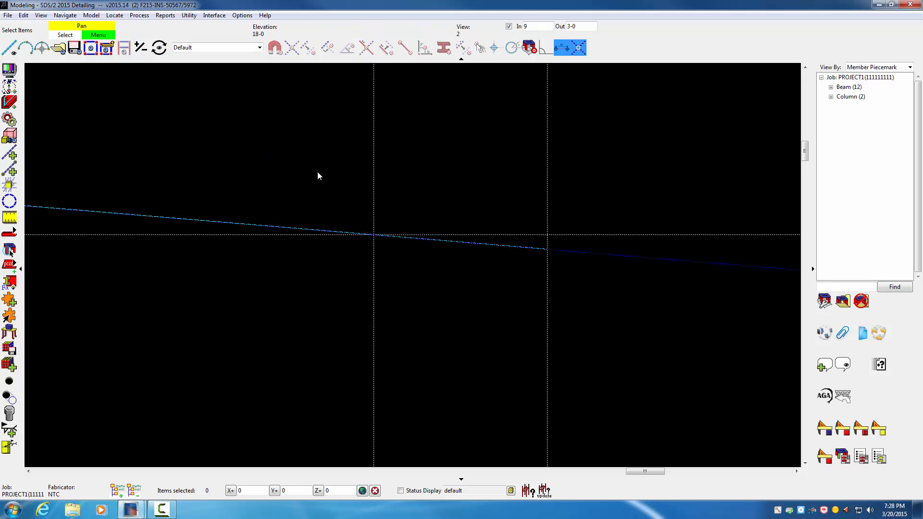
Examine the sloped W14x26 beam and the framing below it around grids B.7 and C, including the W8x31 column.
scroll(318, 173, down, 1)
scroll(316, 175, down, 14)
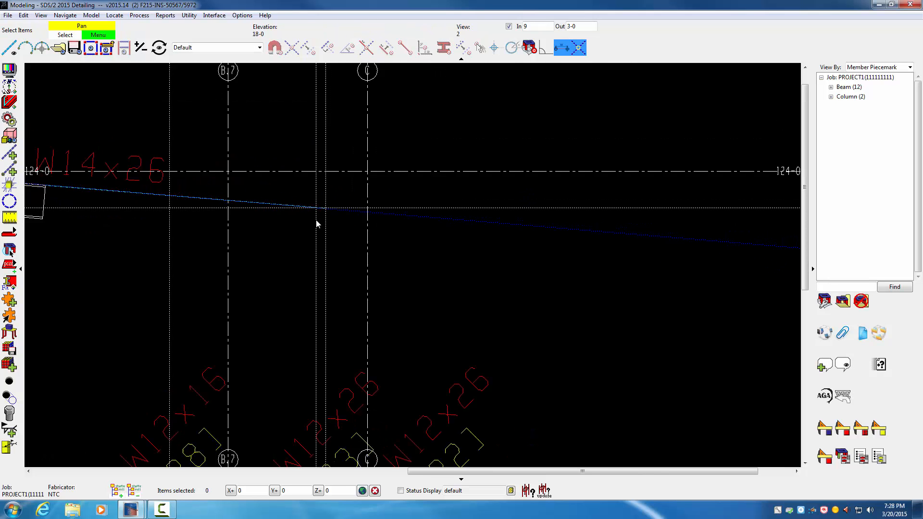
scroll(316, 232, down, 2)
scroll(316, 229, down, 3)
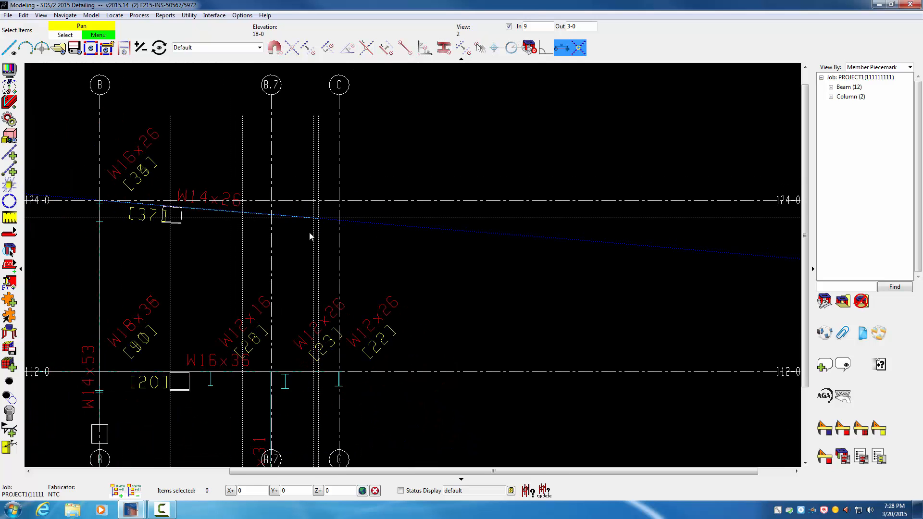
middle_drag(308, 234, 409, 262)
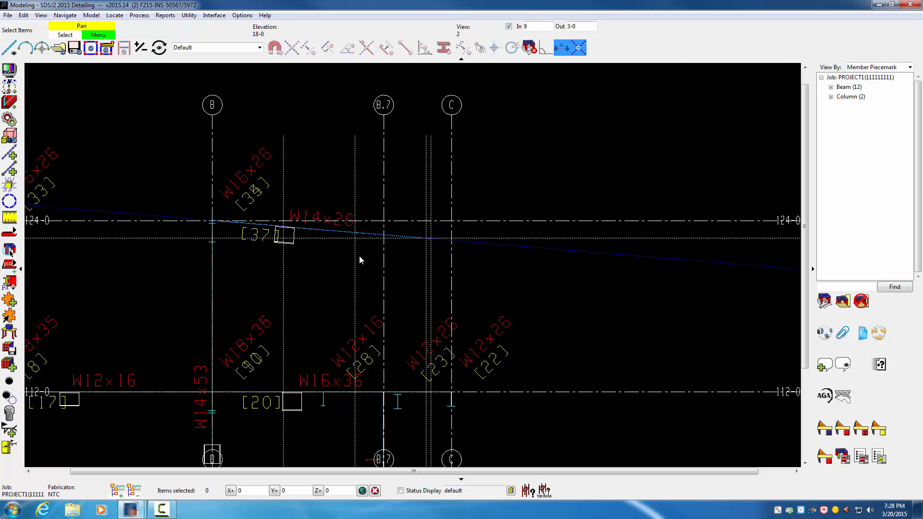
scroll(373, 245, up, 4)
scroll(375, 249, down, 2)
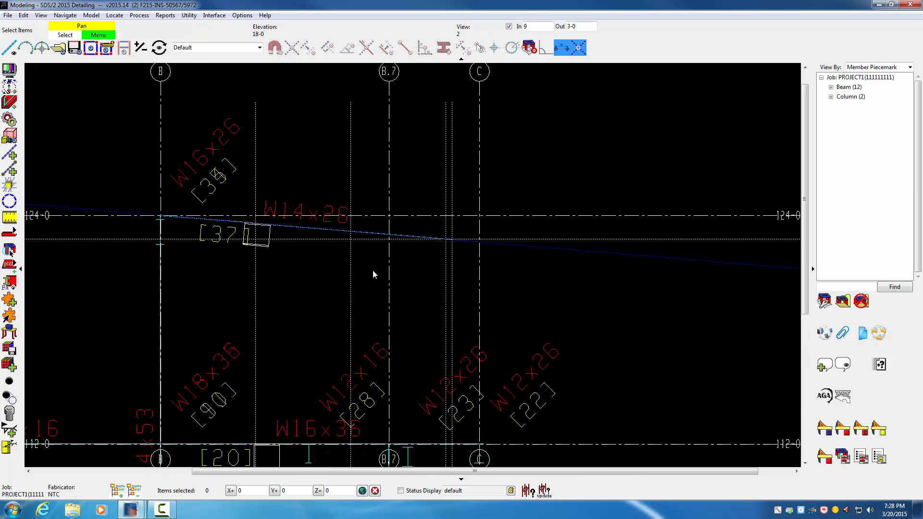
scroll(373, 275, down, 2)
middle_drag(368, 283, 330, 269)
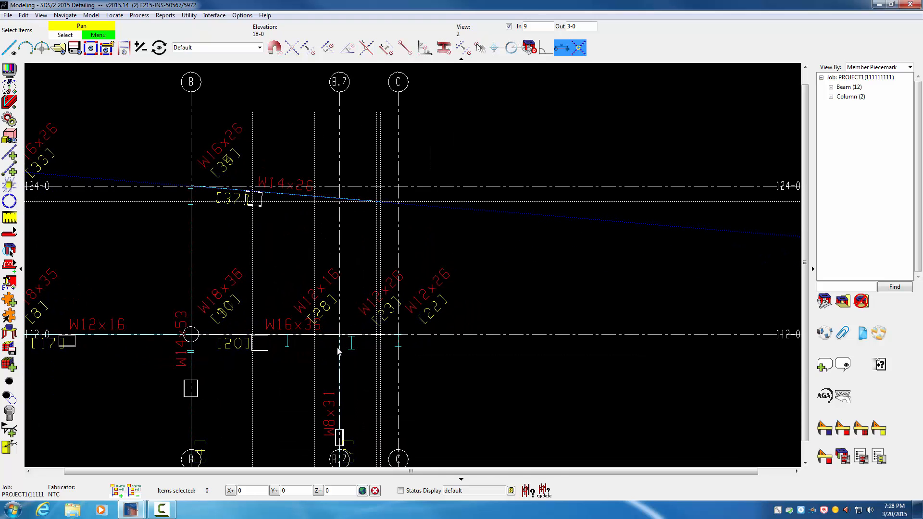
scroll(339, 352, up, 3)
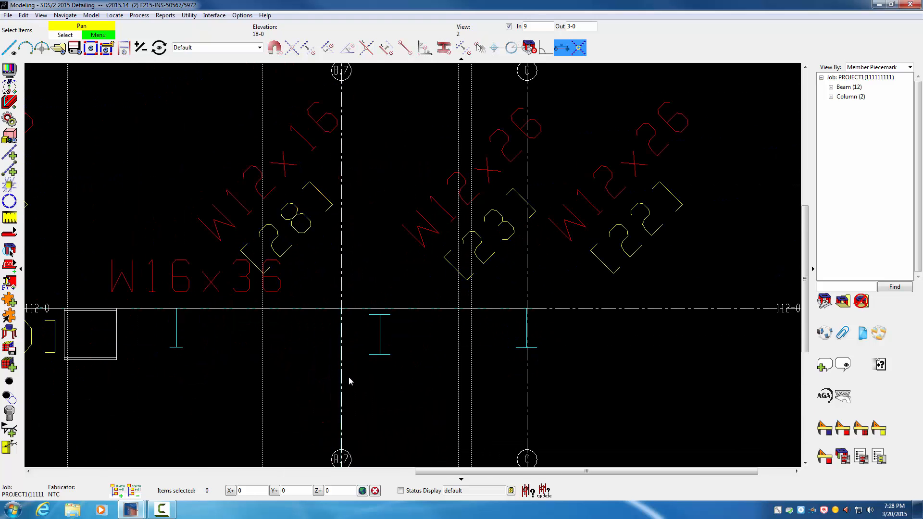
scroll(348, 384, down, 4)
middle_drag(348, 380, 334, 320)
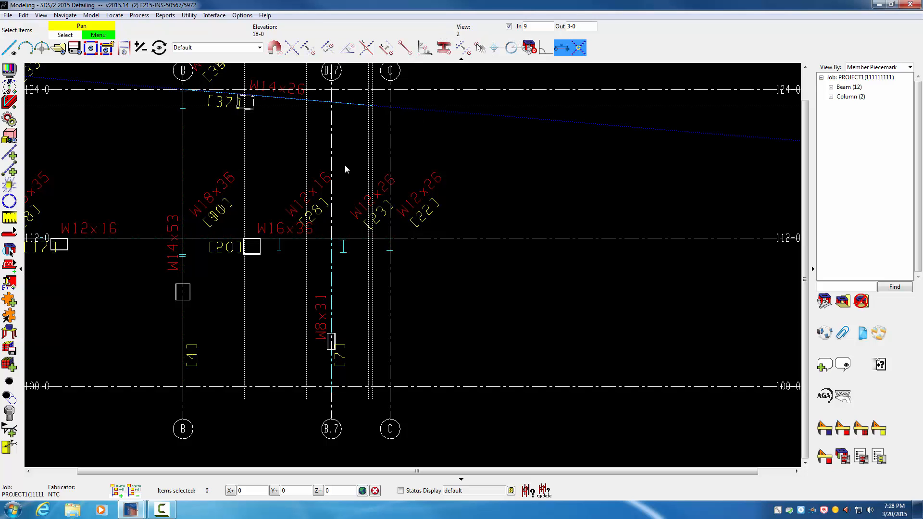
middle_drag(336, 214, 318, 293)
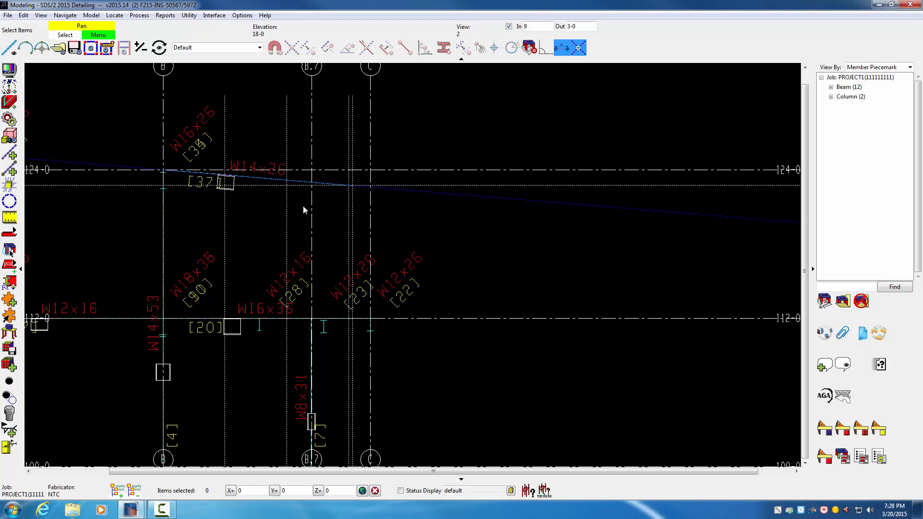
Add a column on grid B.7 from elevation 112-0 up to its intersection with the sloped beam.
click(14, 231)
click(41, 236)
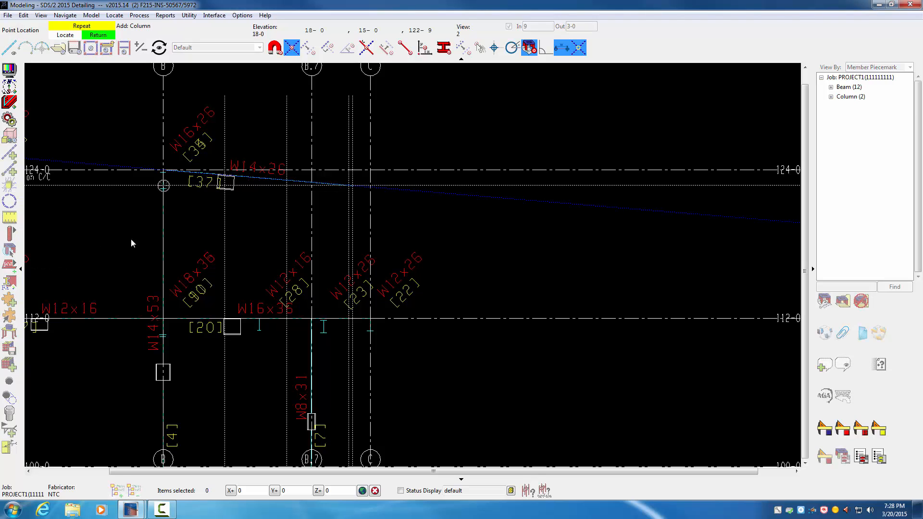
click(311, 318)
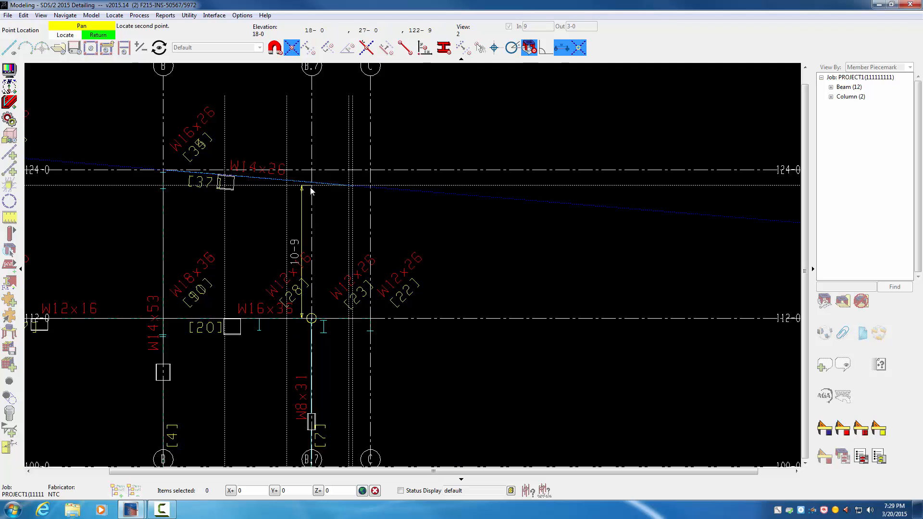
scroll(312, 186, up, 2)
scroll(313, 186, up, 3)
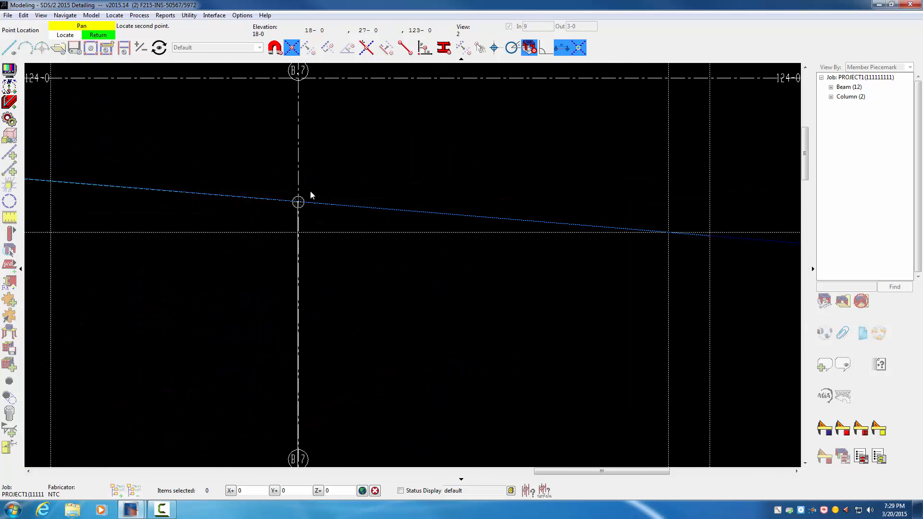
scroll(299, 204, up, 2)
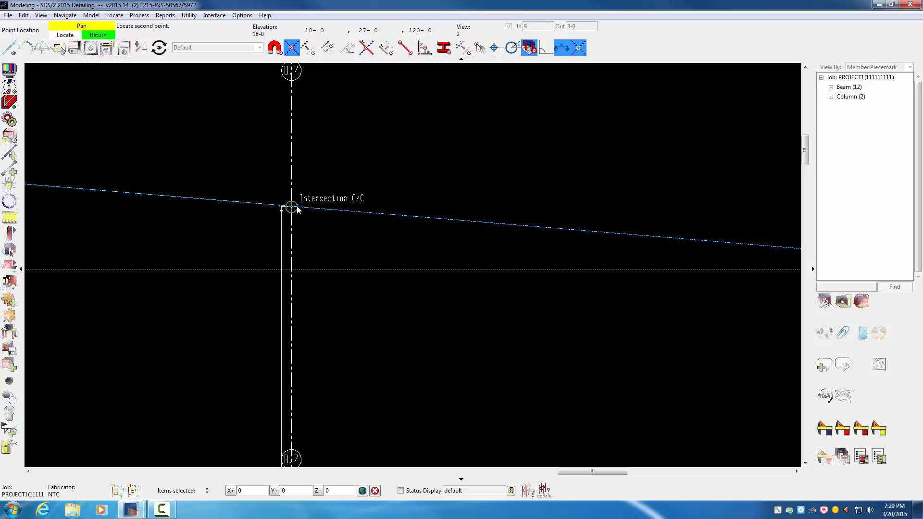
click(297, 206)
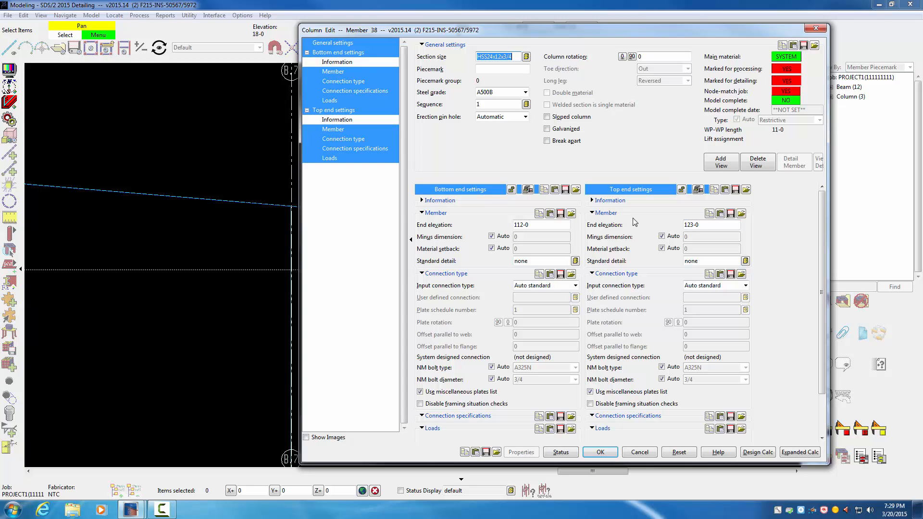
Set the new column's section size to HSS5x5x5/16, accept the settings and finish adding columns.
text(hss5x5x5/16)
click(601, 452)
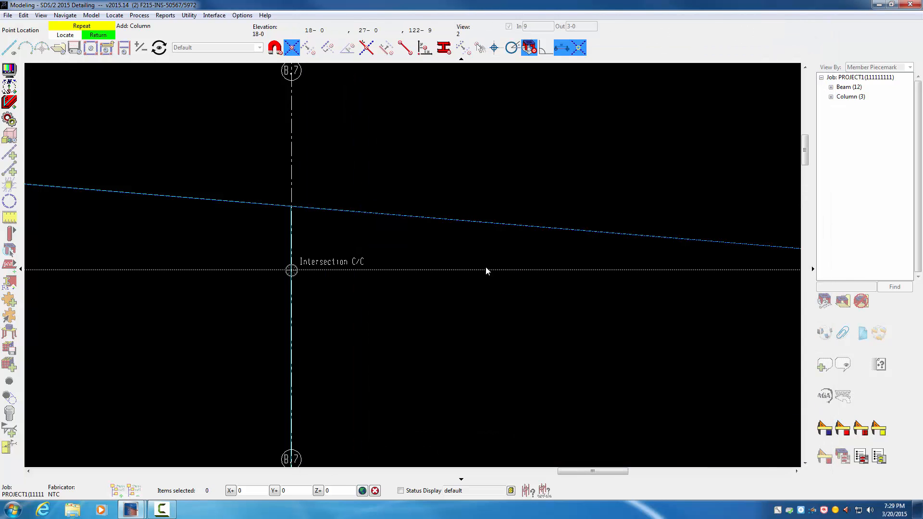
right_click(252, 231)
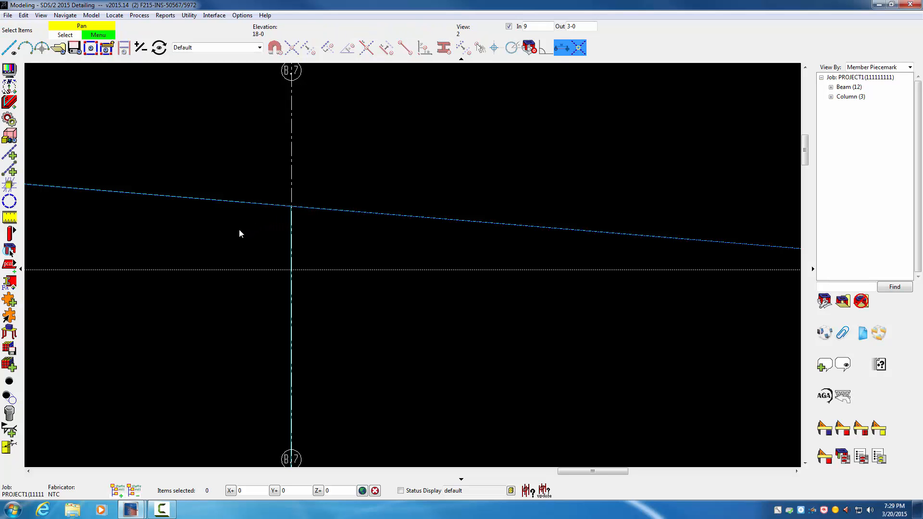
Select the sloped W14x26 beam and the HSS column at grid B.7 and set up a single copy of both members.
scroll(239, 230, down, 3)
middle_drag(271, 246, 355, 274)
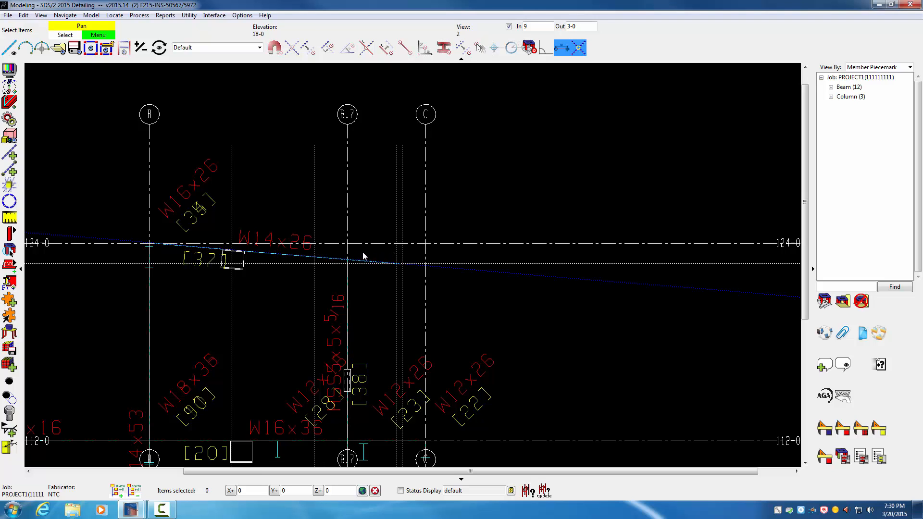
drag(361, 251, 343, 264)
scroll(353, 263, up, 4)
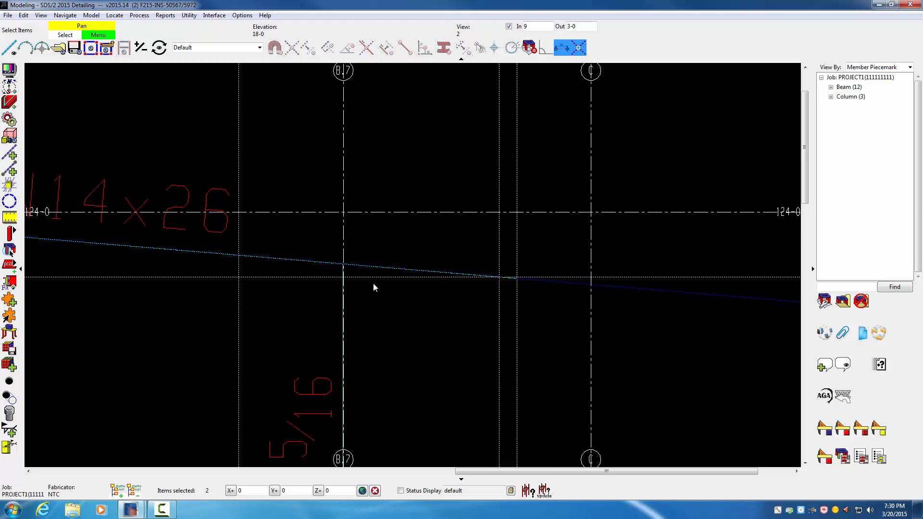
scroll(373, 285, down, 2)
scroll(372, 284, down, 4)
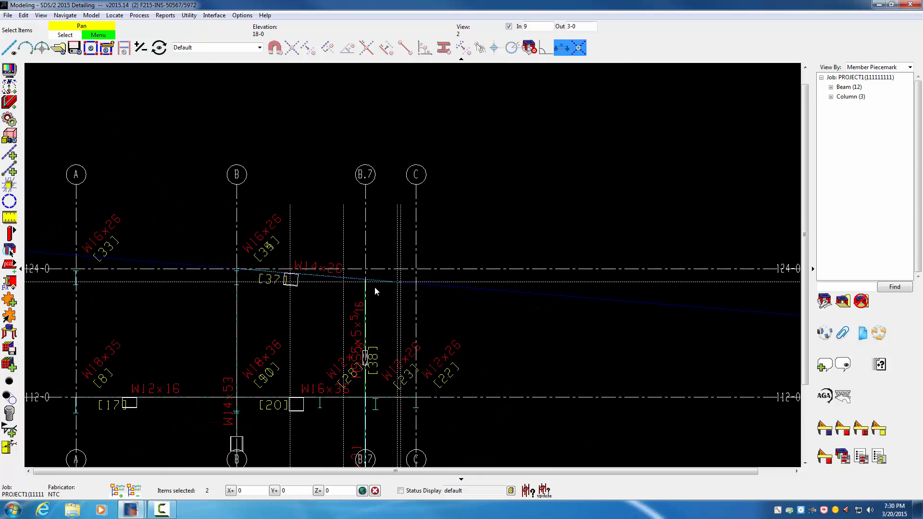
scroll(374, 290, down, 1)
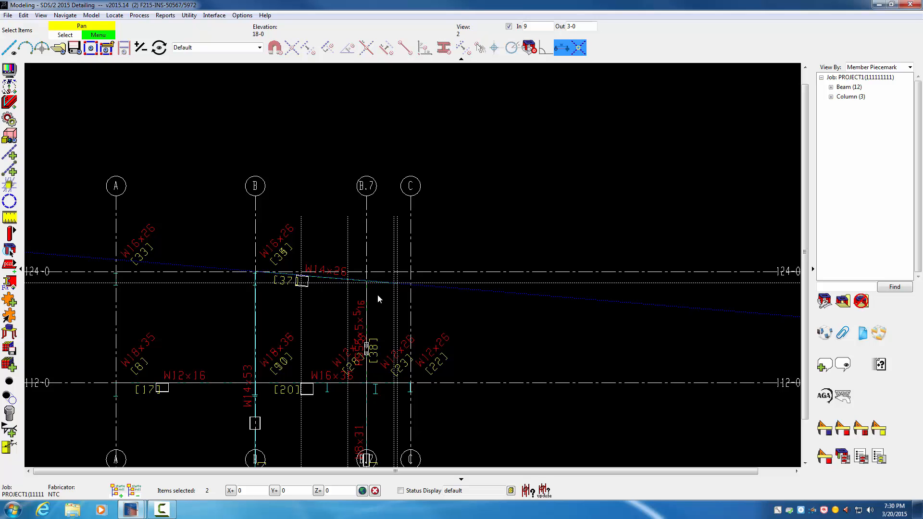
right_click(377, 295)
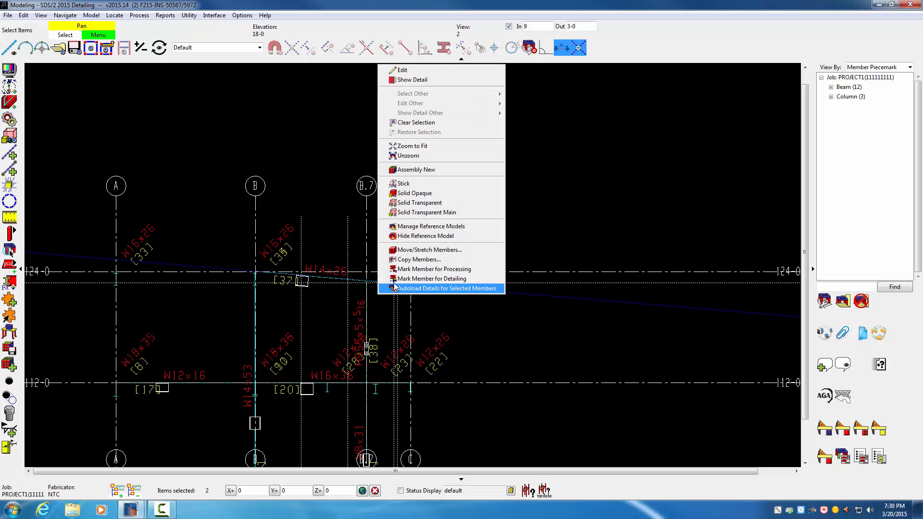
click(417, 260)
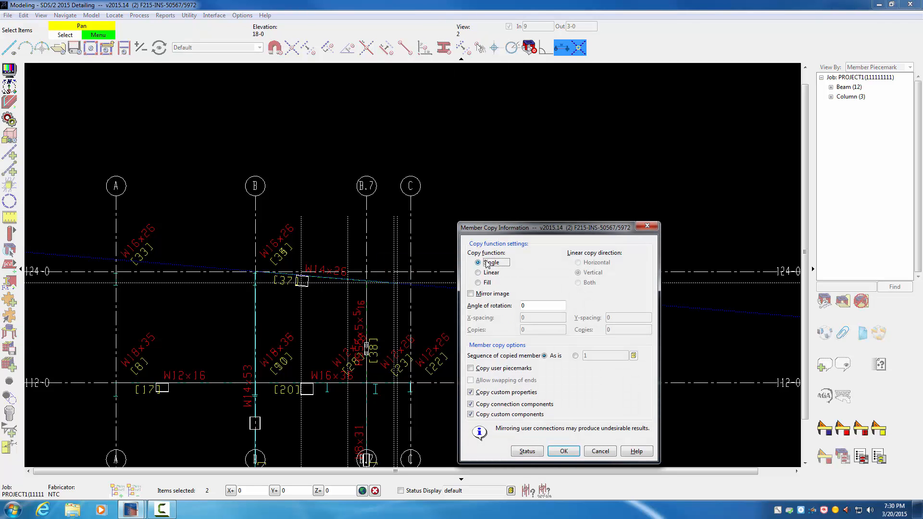
click(564, 451)
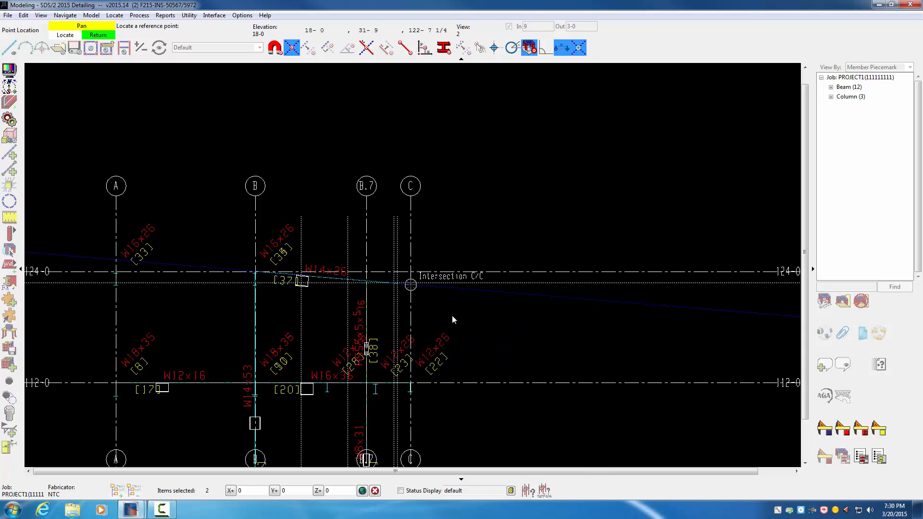
Try to place the copy from a reference point where grid C meets the sloped line, with a Dx/Dy offset Z distance of -18-0.
click(416, 289)
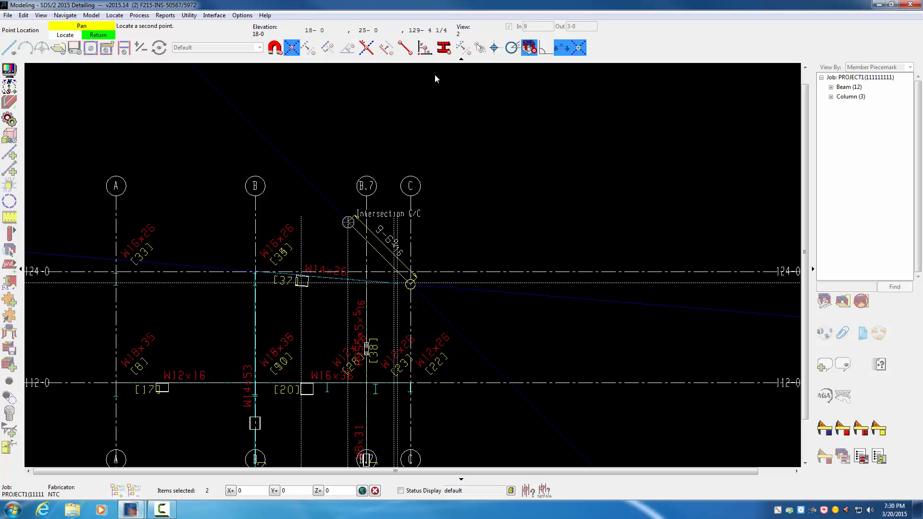
click(425, 50)
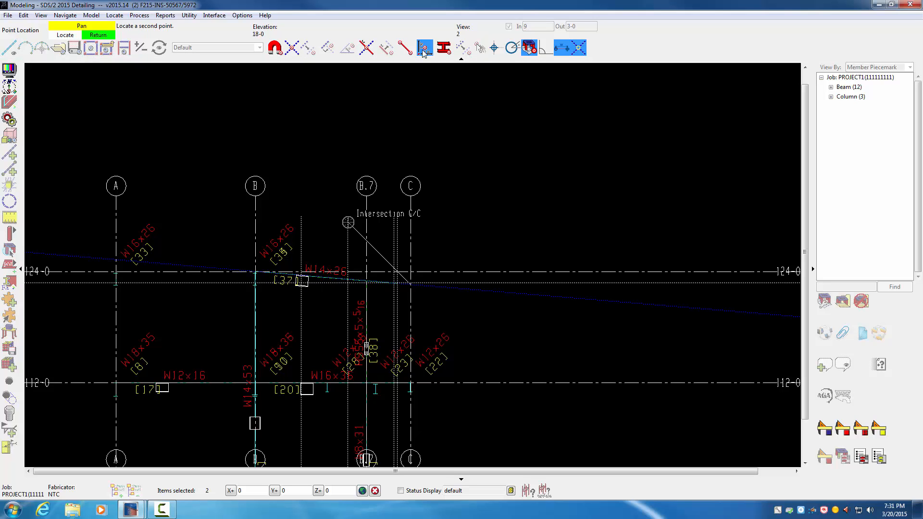
click(416, 127)
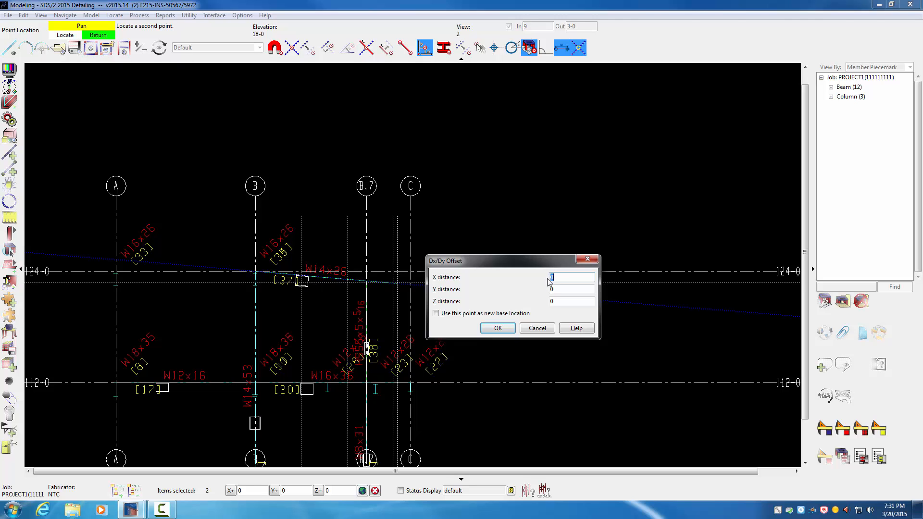
click(557, 300)
text(-18-0)
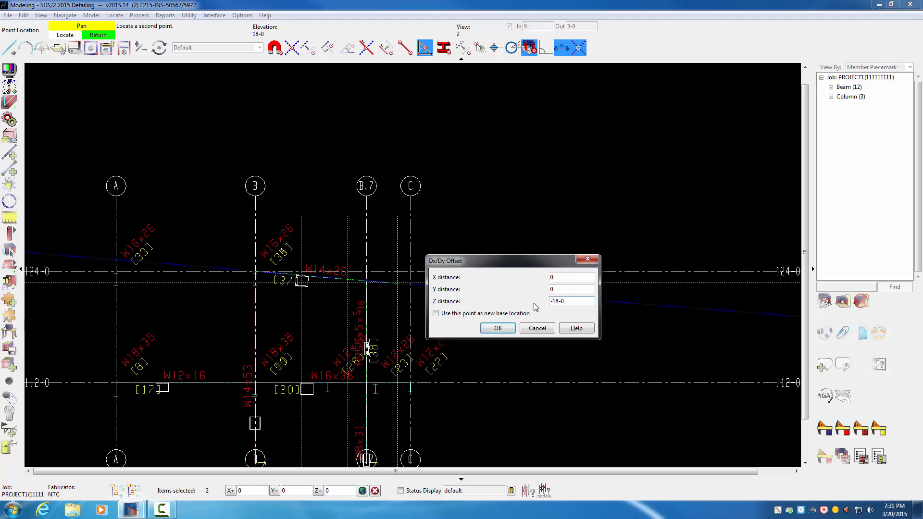
click(498, 328)
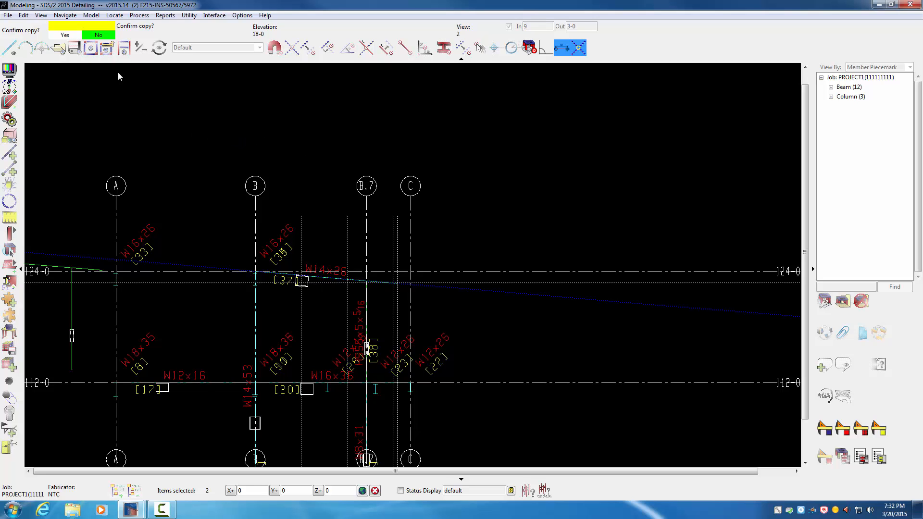
right_click(260, 134)
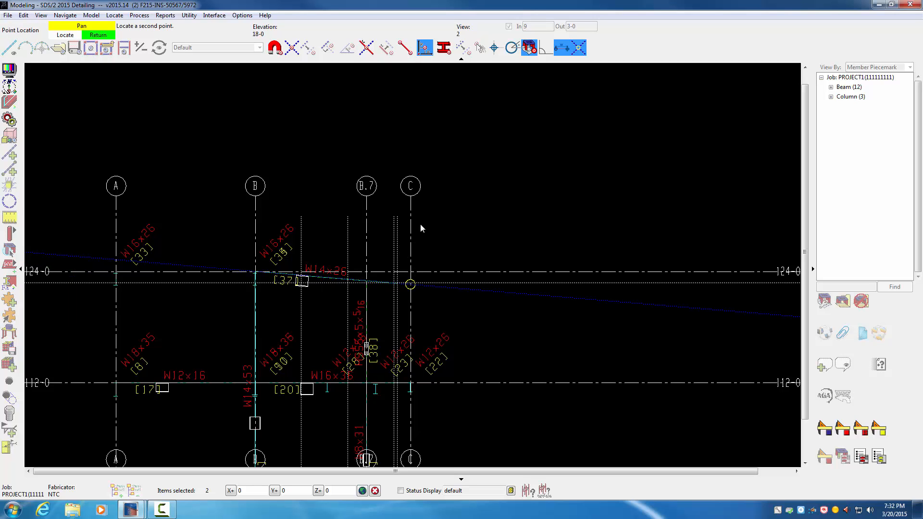
Reopen the Dx/Dy offset for the second point and read the help on X, Y and Z distances.
click(451, 152)
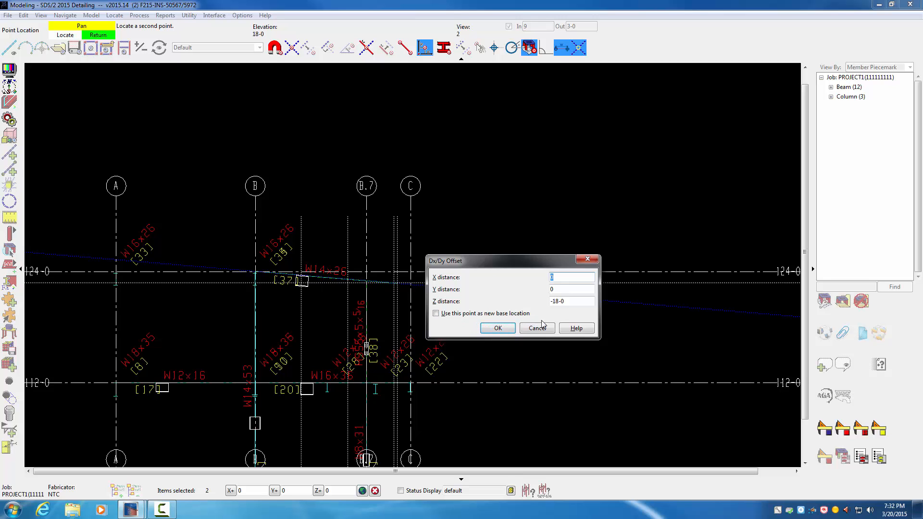
click(576, 328)
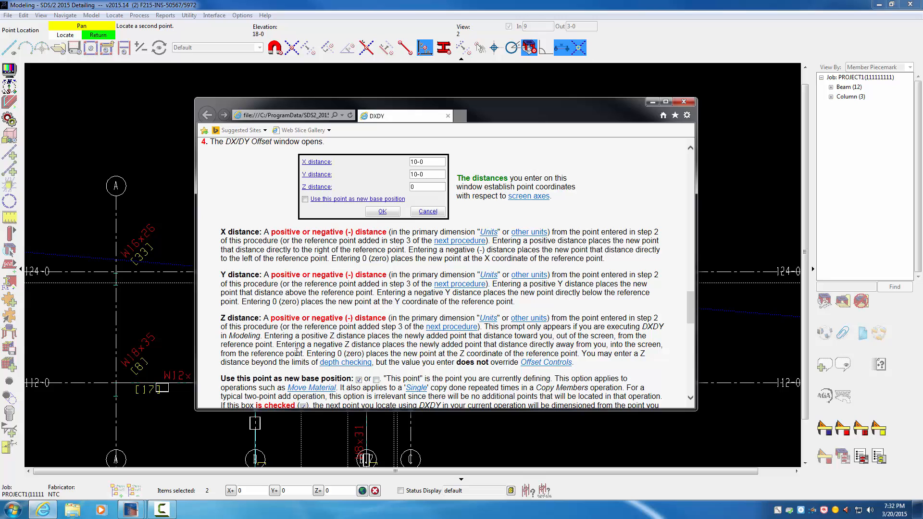
scroll(296, 352, down, 2)
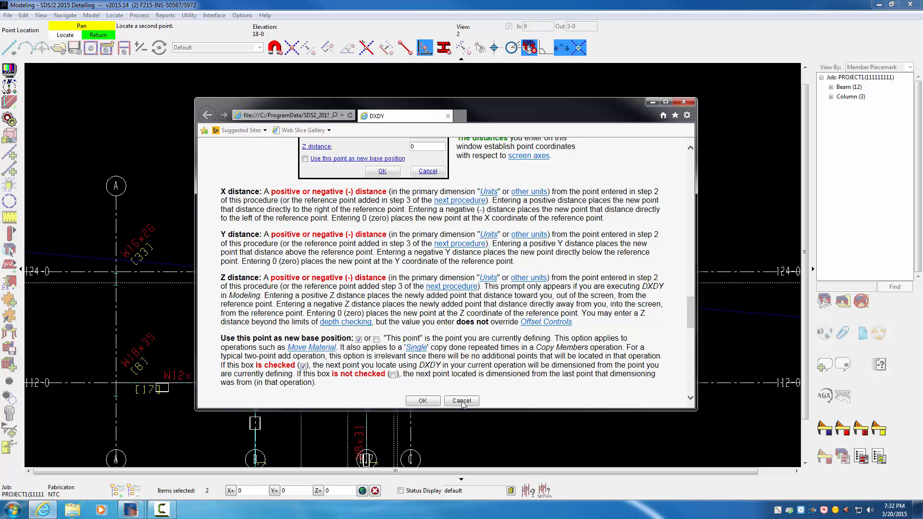
click(682, 103)
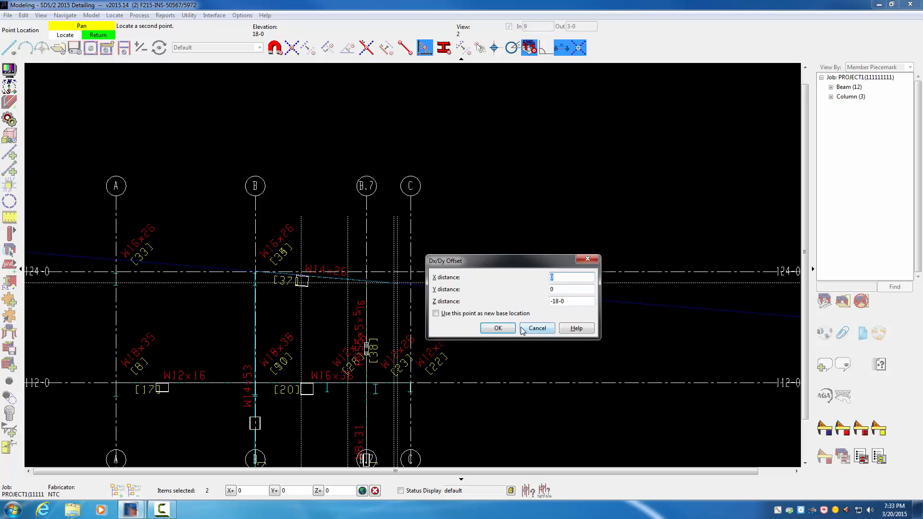
Accept the offset with Z distance -18-0, confirm the copy of both members and finish copying.
click(500, 329)
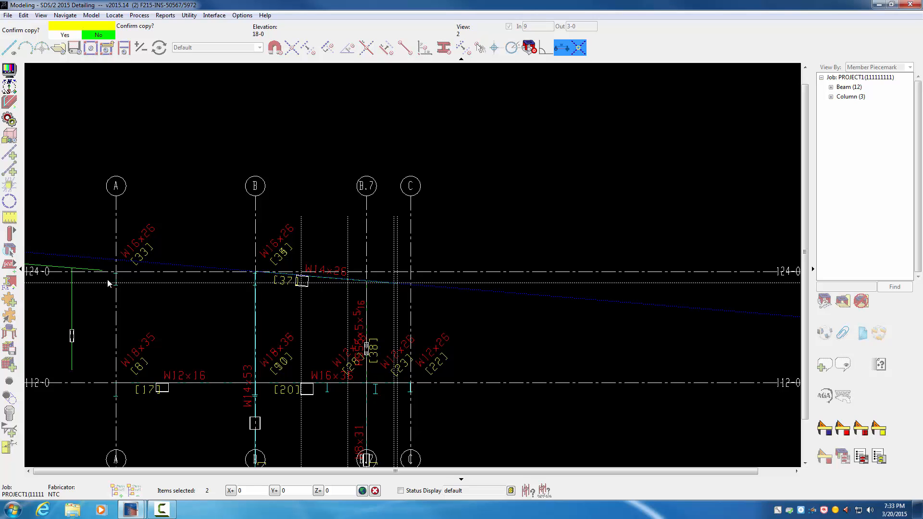
click(235, 153)
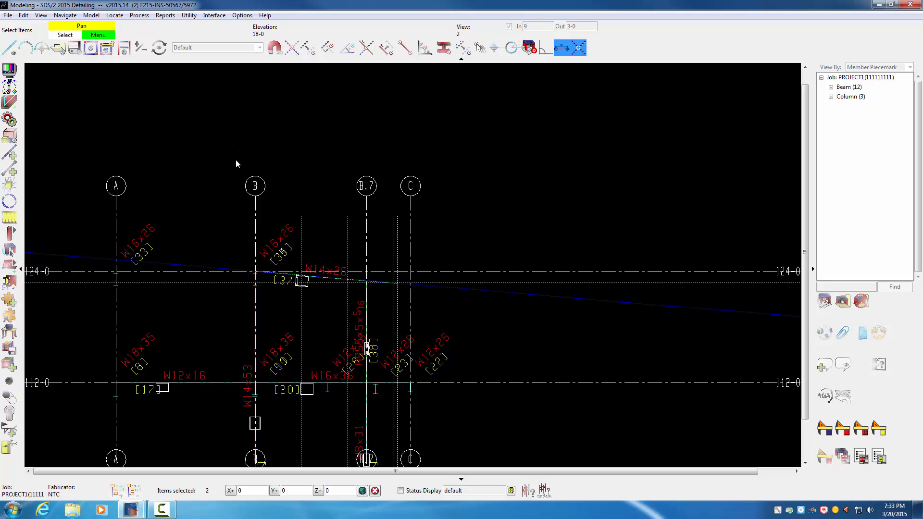
right_click(198, 157)
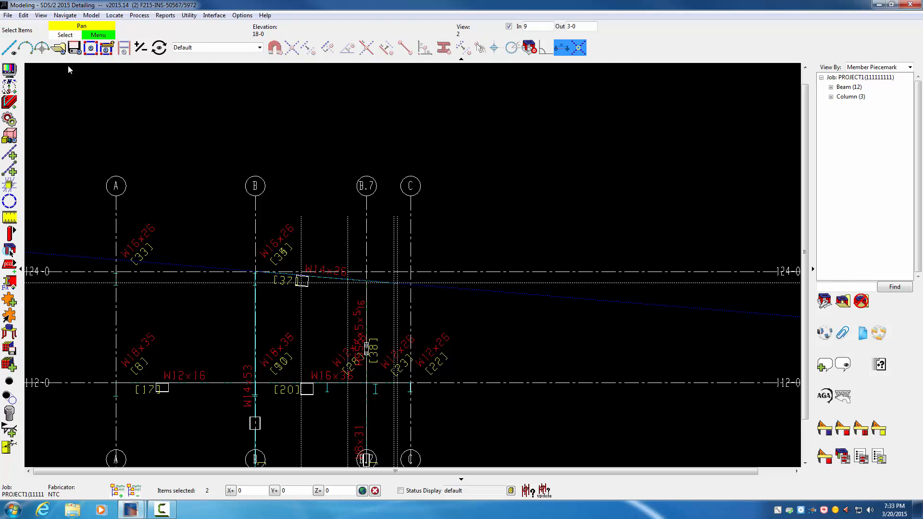
Check erection views 1 and 2 for the copied beam and column.
click(57, 48)
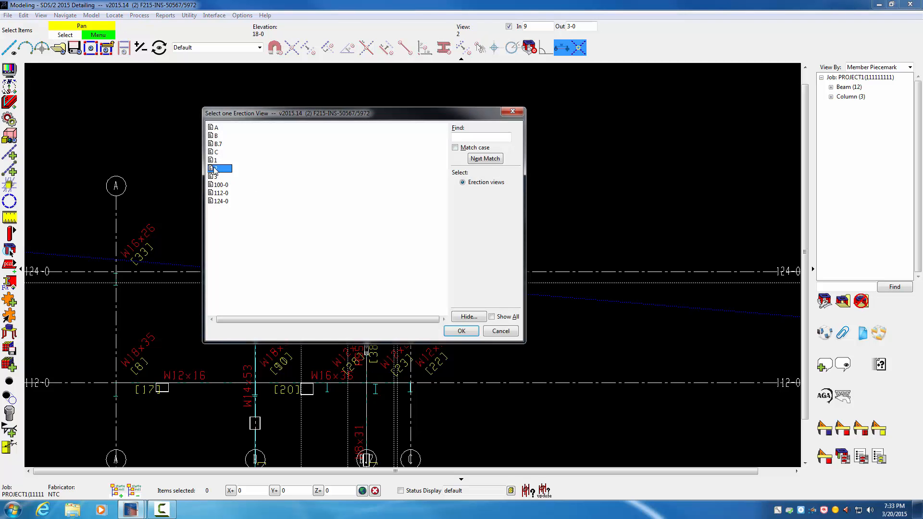
double_click(216, 161)
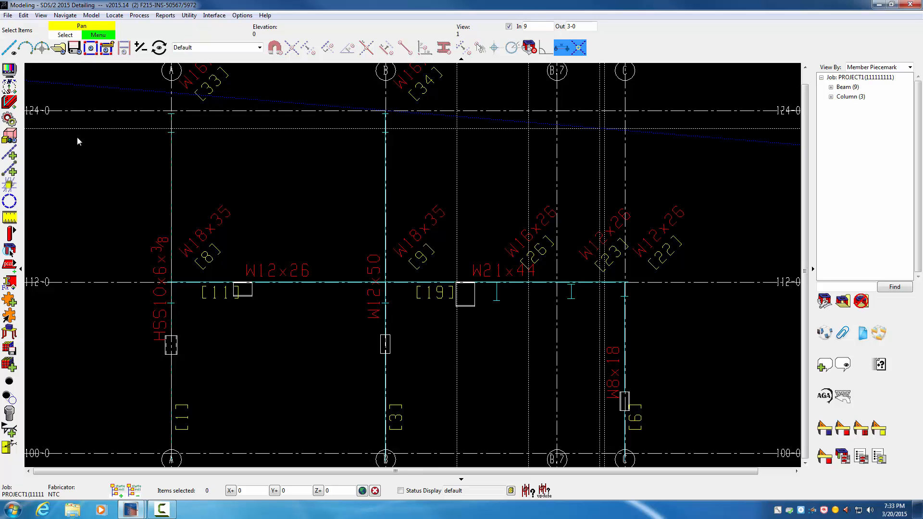
click(58, 48)
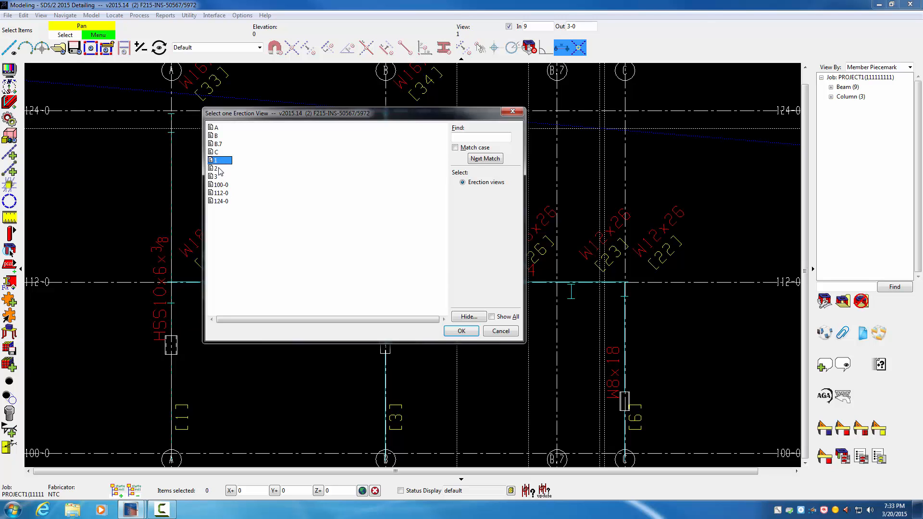
double_click(217, 168)
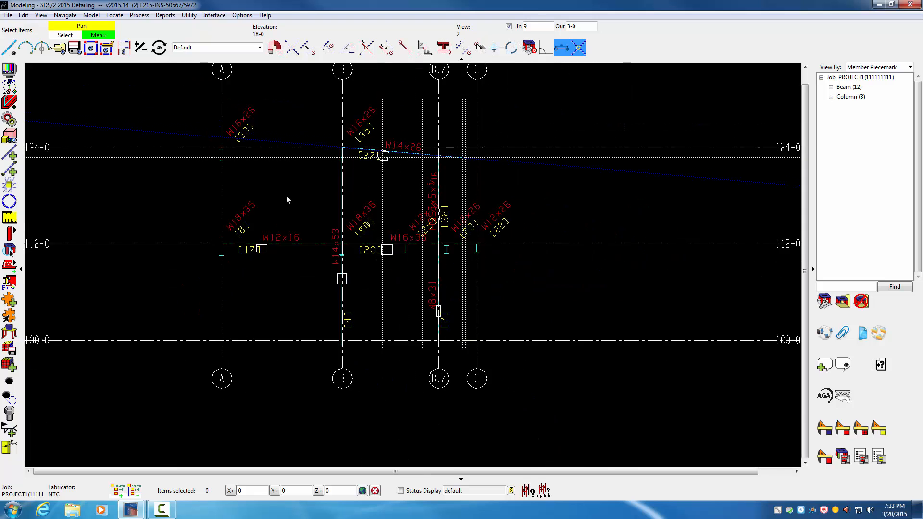
scroll(285, 197, up, 3)
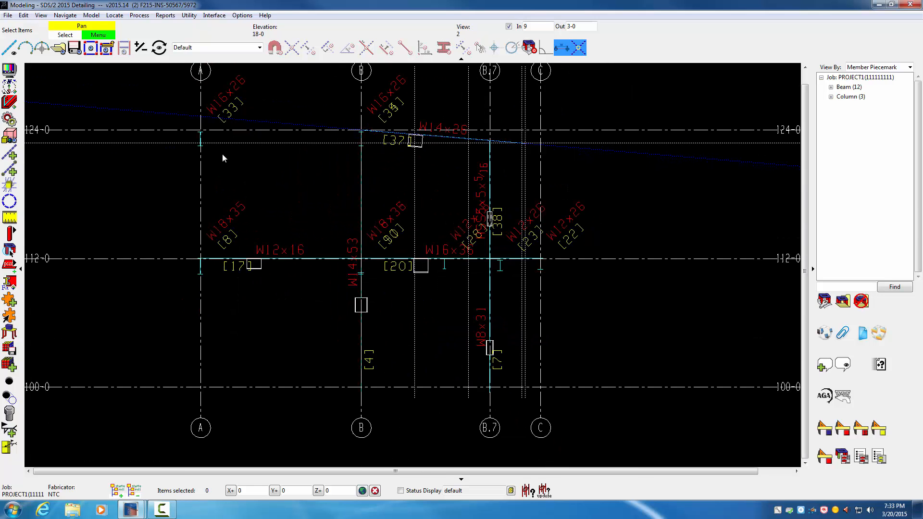
In erection view 124-0, delete the copied W14x26 beam and HSS column on grid 1 below grid A.
click(59, 48)
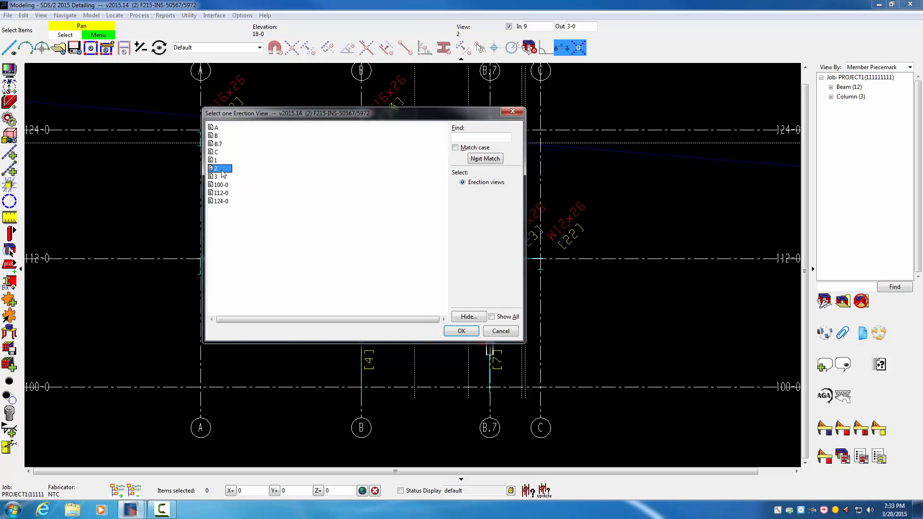
double_click(226, 201)
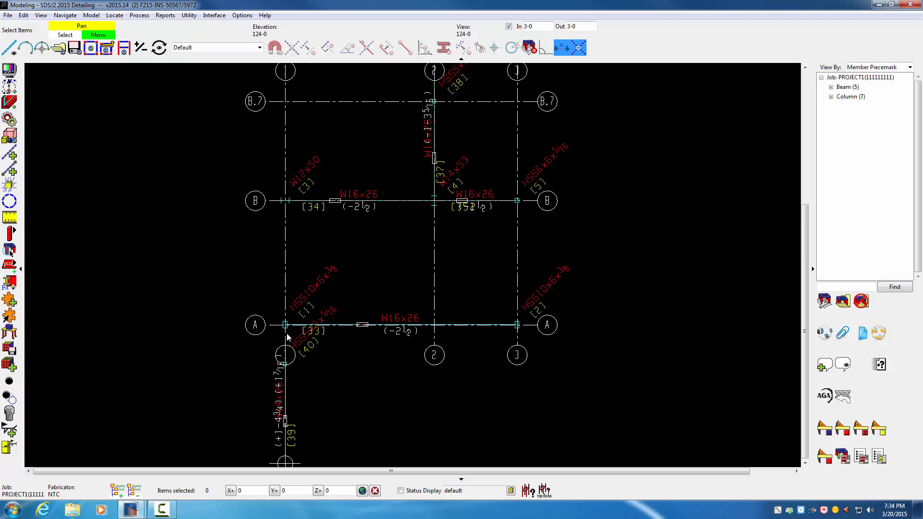
middle_drag(303, 258, 274, 130)
scroll(268, 241, up, 1)
scroll(268, 243, up, 2)
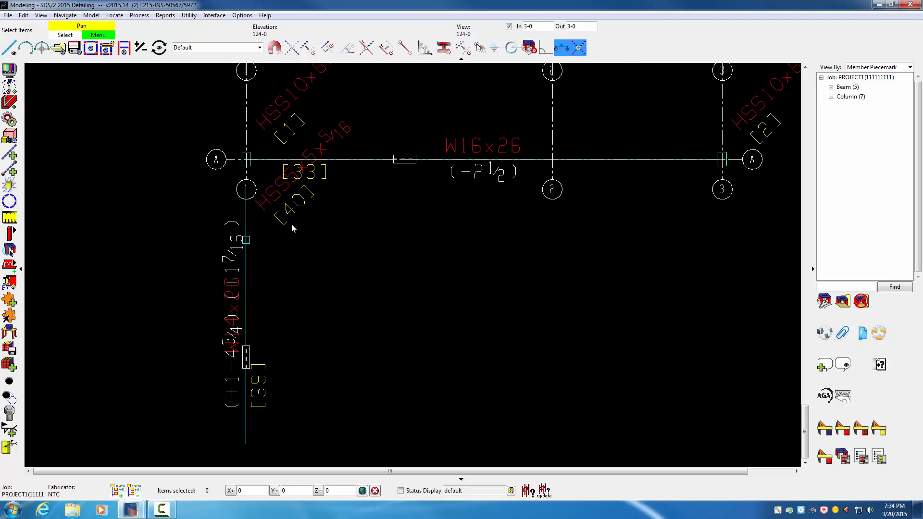
drag(332, 224, 156, 455)
key(Delete)
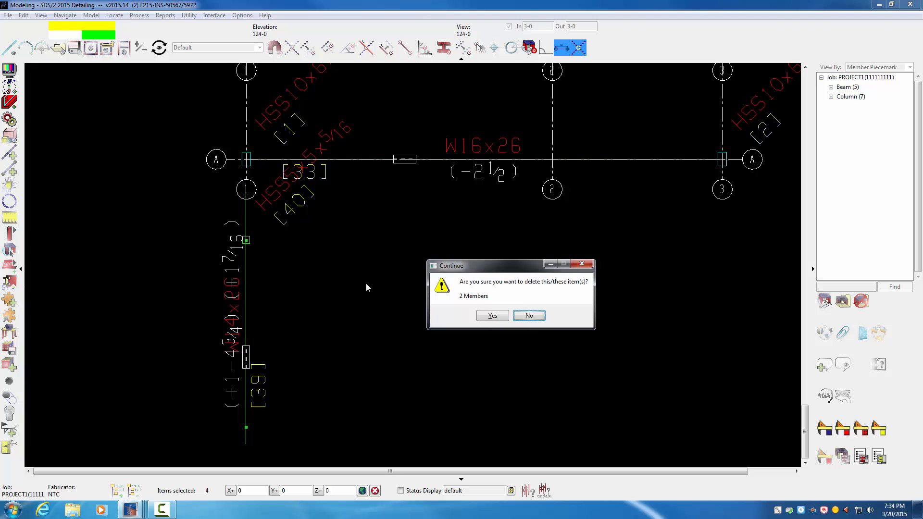
click(492, 316)
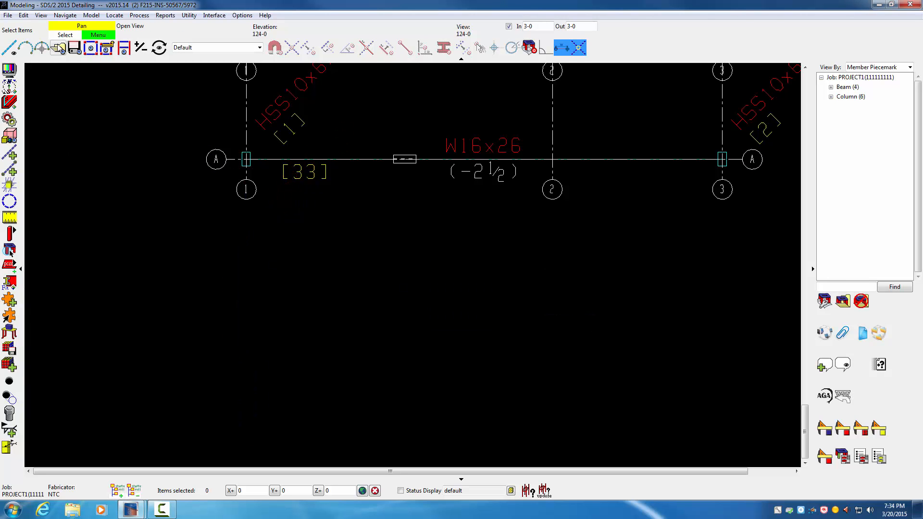
Return to erection view 2 and select the sloped W14x26 beam and the HSS column where they meet at grid B.7.
click(58, 49)
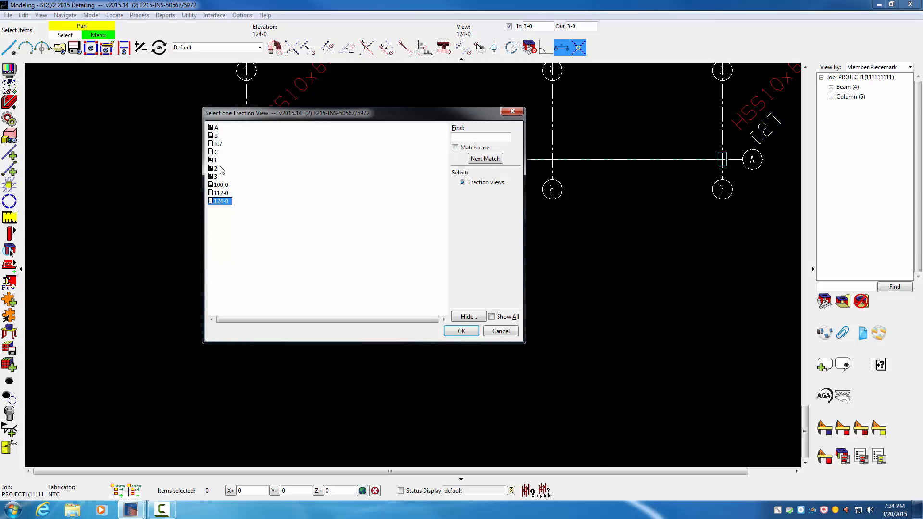
double_click(215, 168)
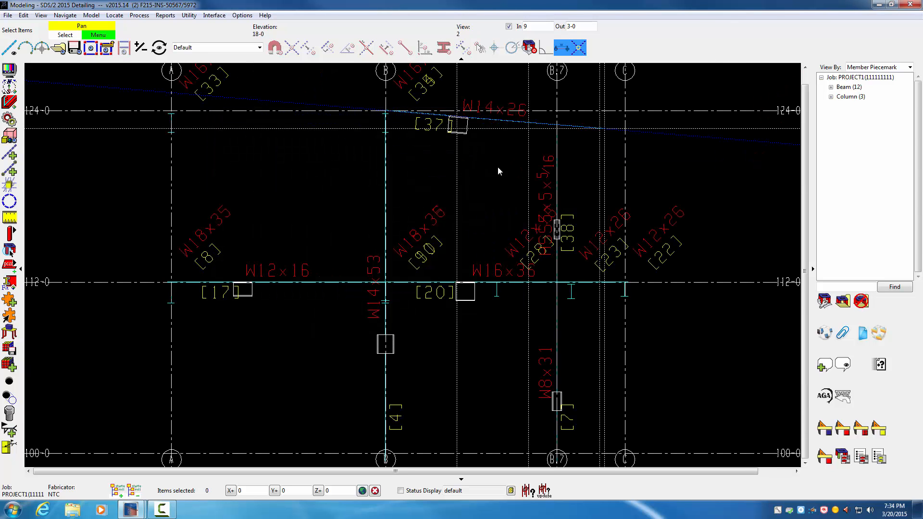
middle_drag(498, 166, 411, 200)
scroll(475, 160, up, 1)
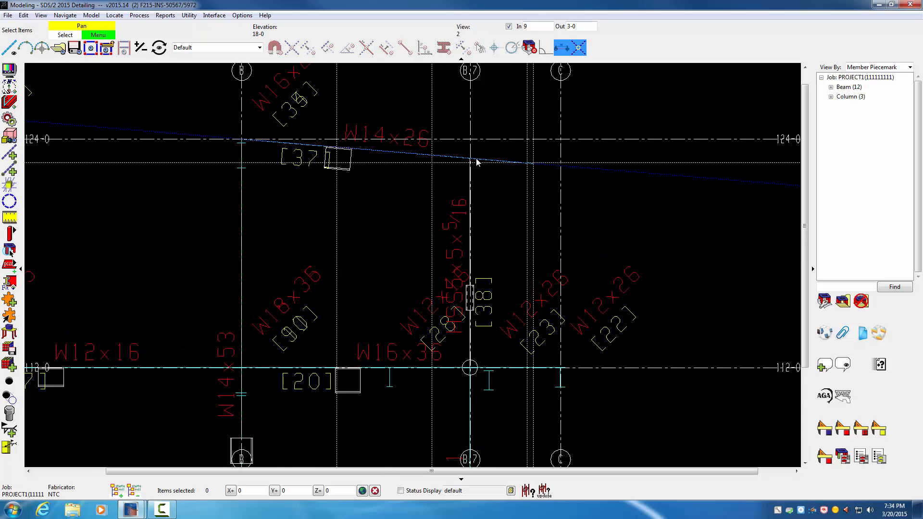
scroll(476, 162, up, 1)
drag(482, 155, 457, 165)
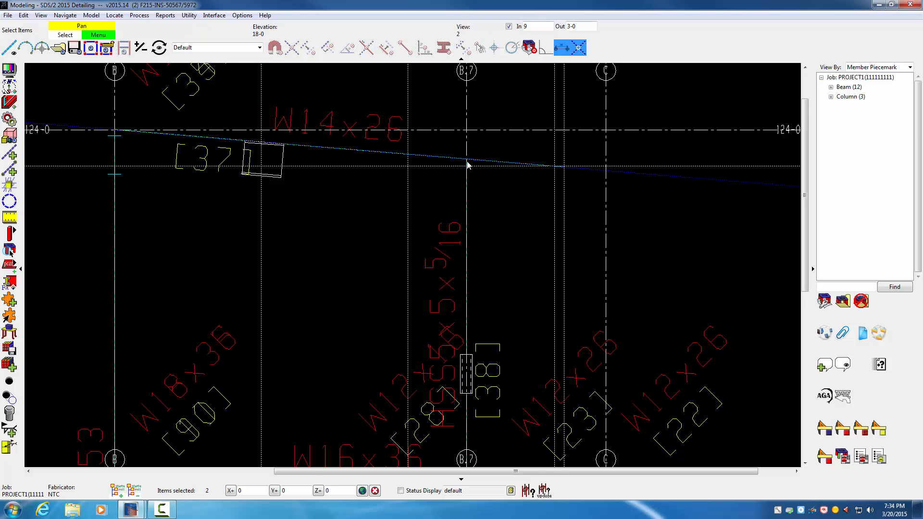
scroll(467, 164, up, 2)
scroll(464, 164, down, 2)
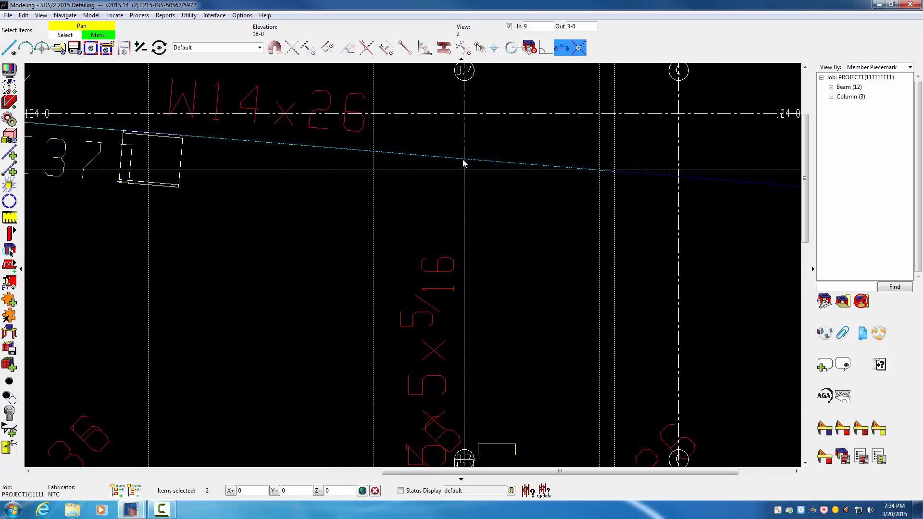
Make a single copy of the selected W14x26 beam and HSS column from their intersection at grid B.7, offset by Z distance -18-0.
scroll(464, 164, down, 1)
right_click(464, 162)
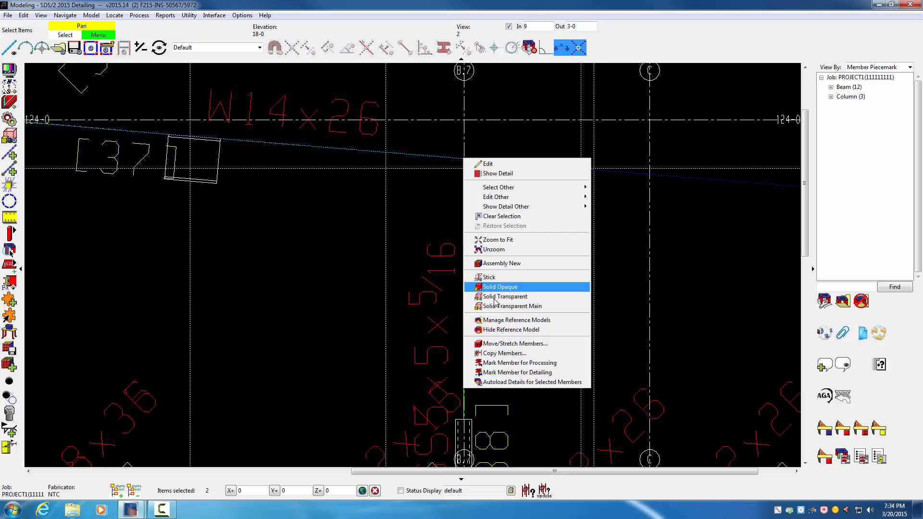
click(499, 354)
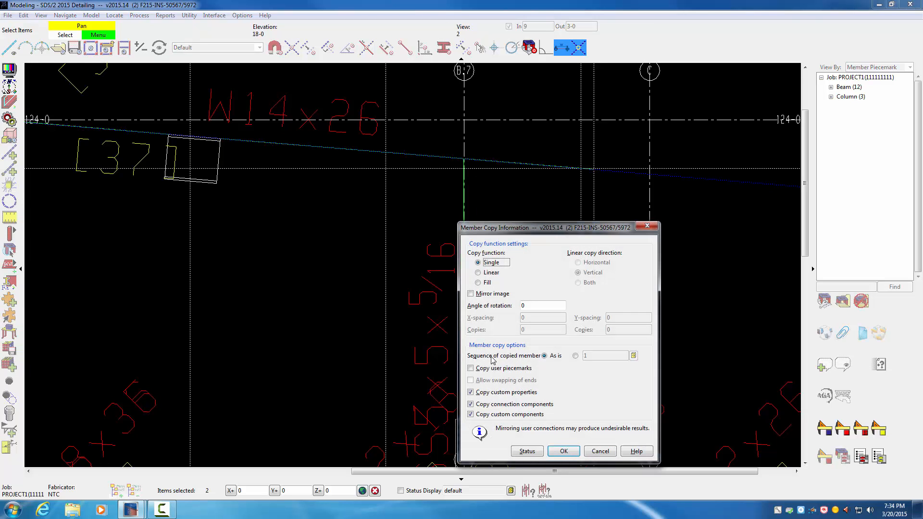
click(566, 451)
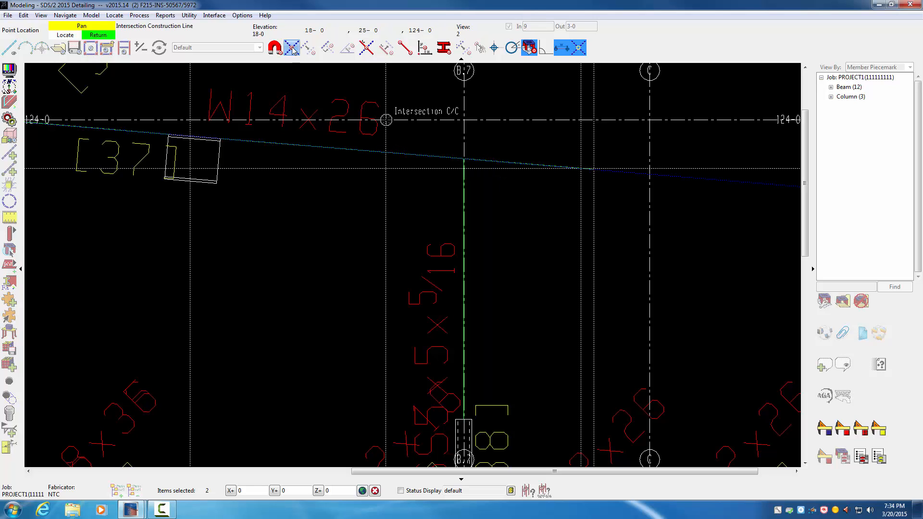
click(473, 159)
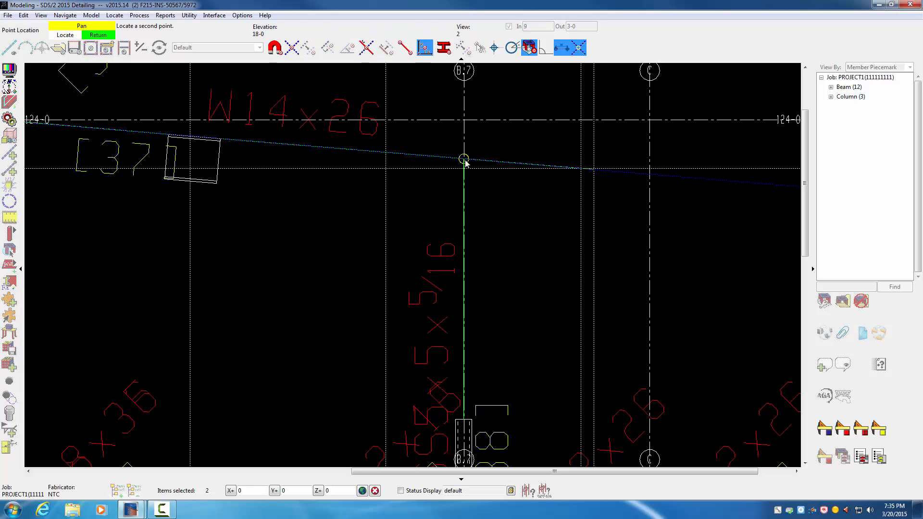
click(437, 204)
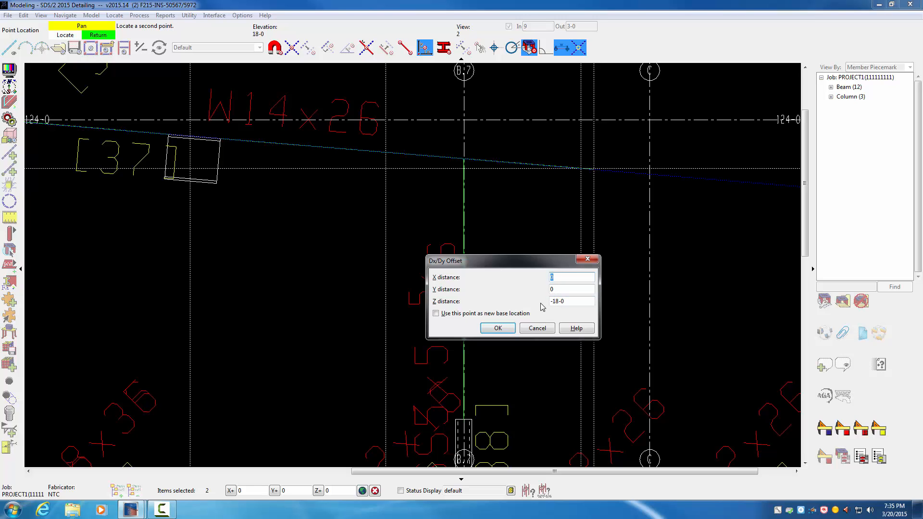
click(500, 330)
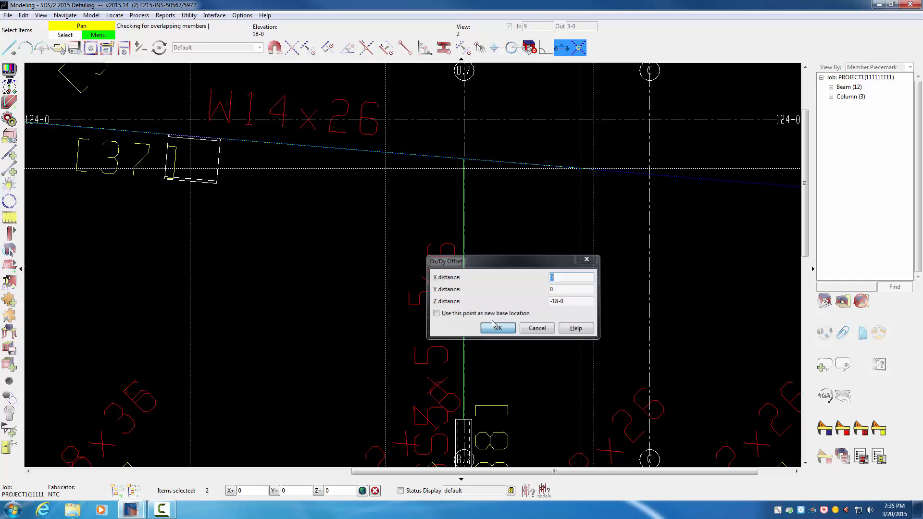
click(303, 253)
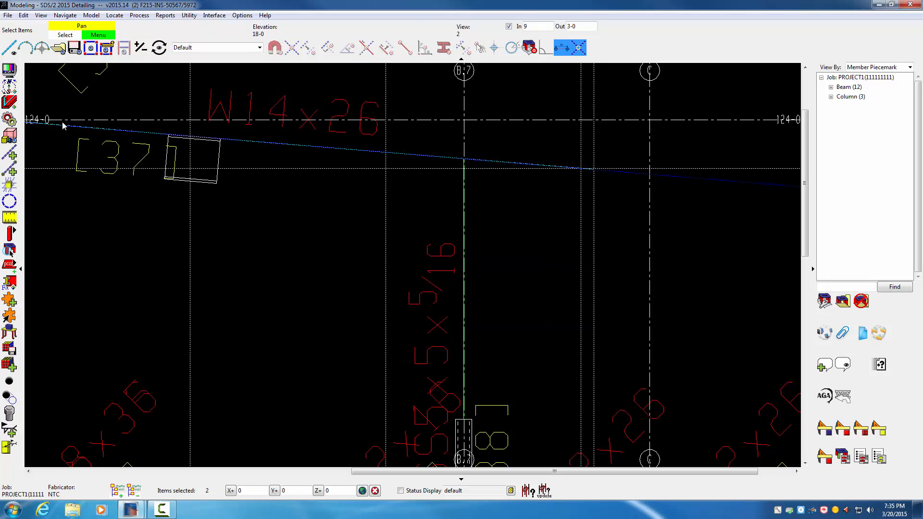
Check the copied beam and column in erection view 1, then open erection view 124-0 and examine the framing between grids B and C.
click(58, 48)
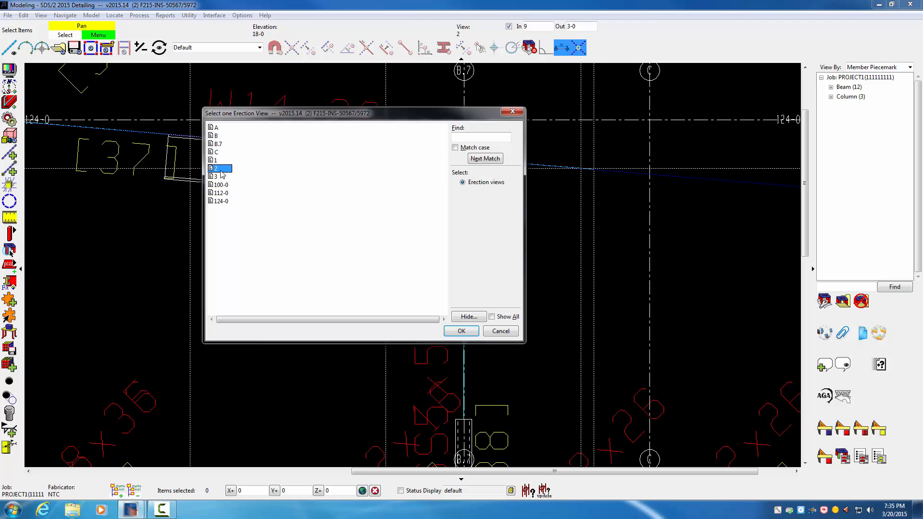
double_click(217, 161)
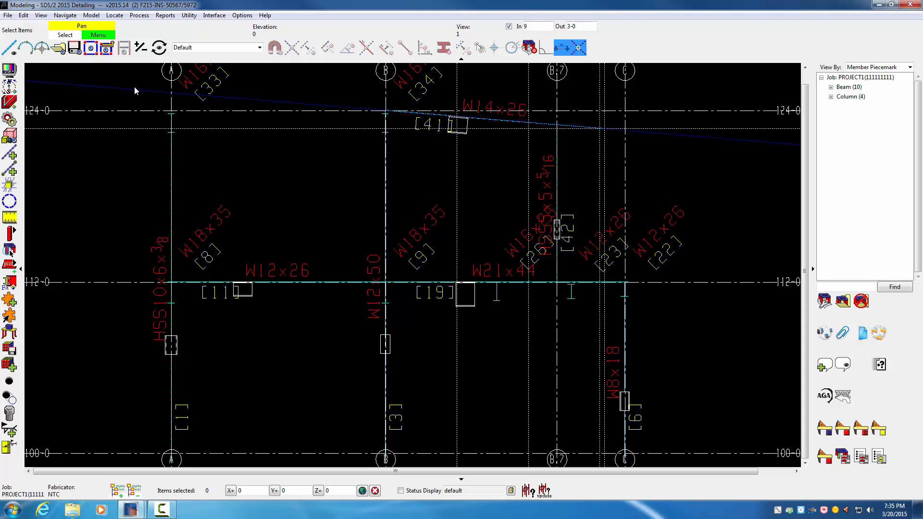
click(58, 48)
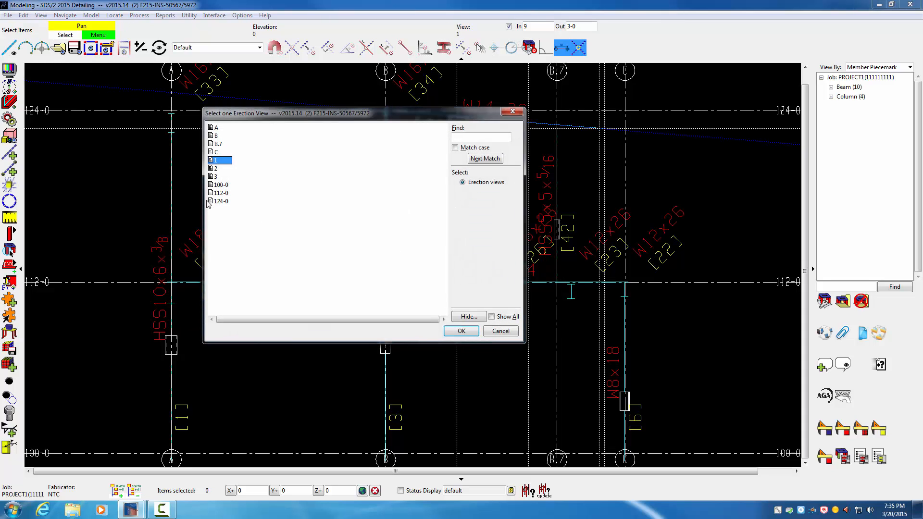
double_click(221, 202)
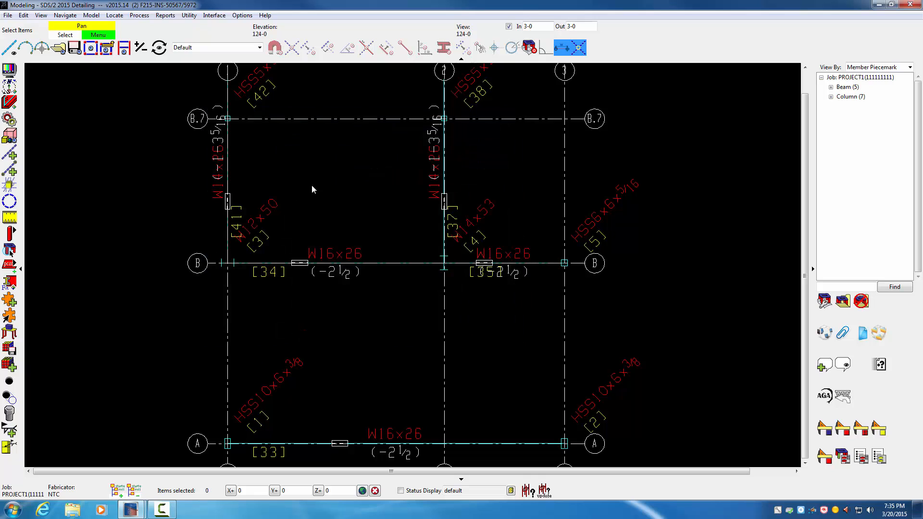
scroll(316, 194, down, 4)
middle_drag(316, 190, 267, 240)
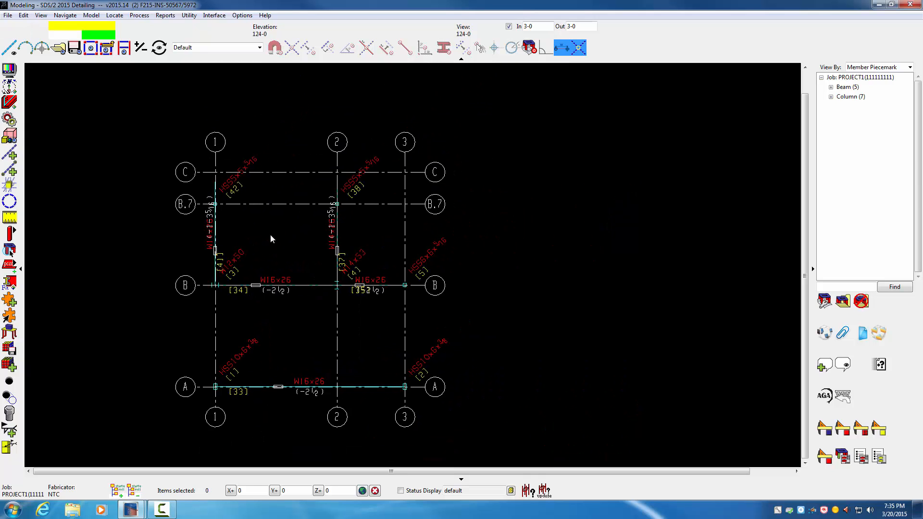
scroll(250, 214, up, 3)
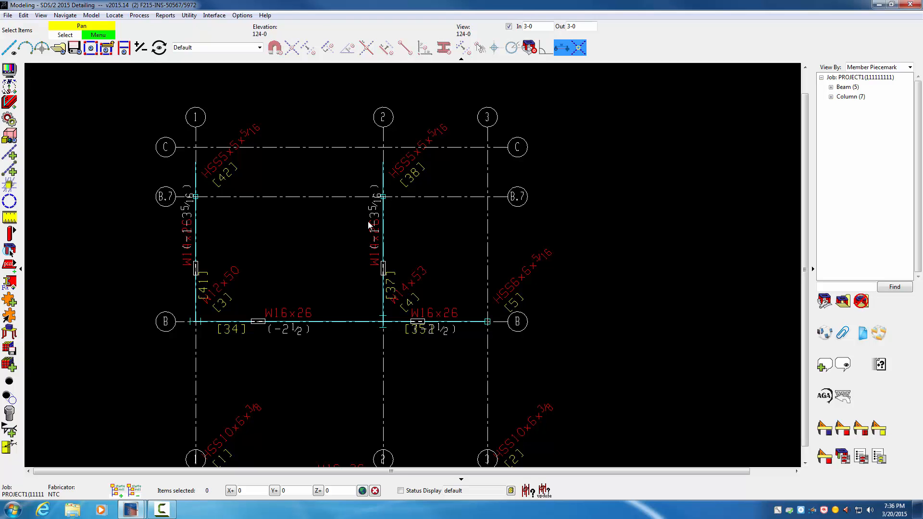
scroll(371, 226, down, 4)
scroll(349, 231, up, 4)
scroll(347, 228, up, 2)
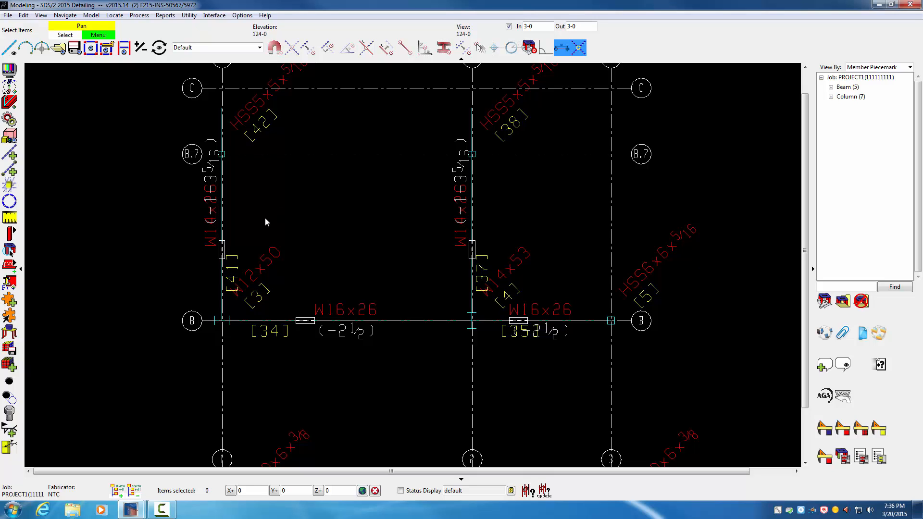
Add three construction lines parallel to grid B, spaced 5-0 apart from grid B towards grid C.
click(11, 153)
click(309, 48)
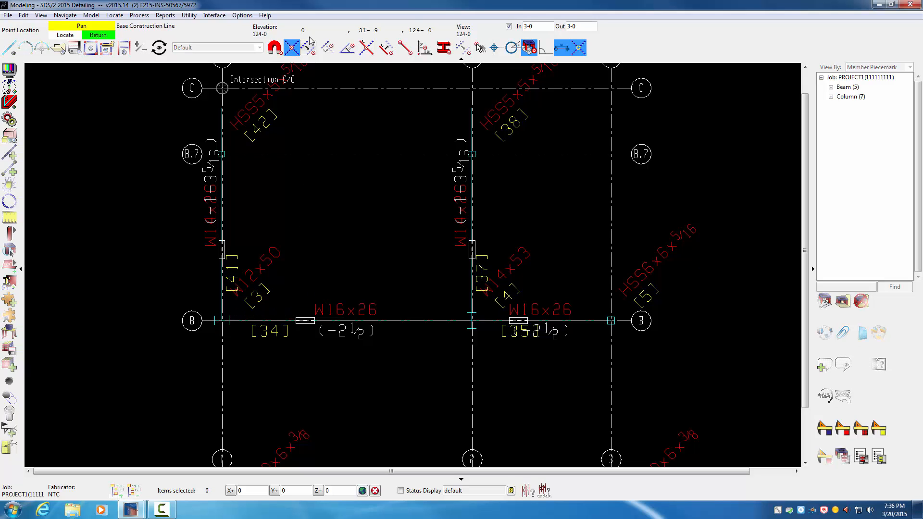
click(308, 48)
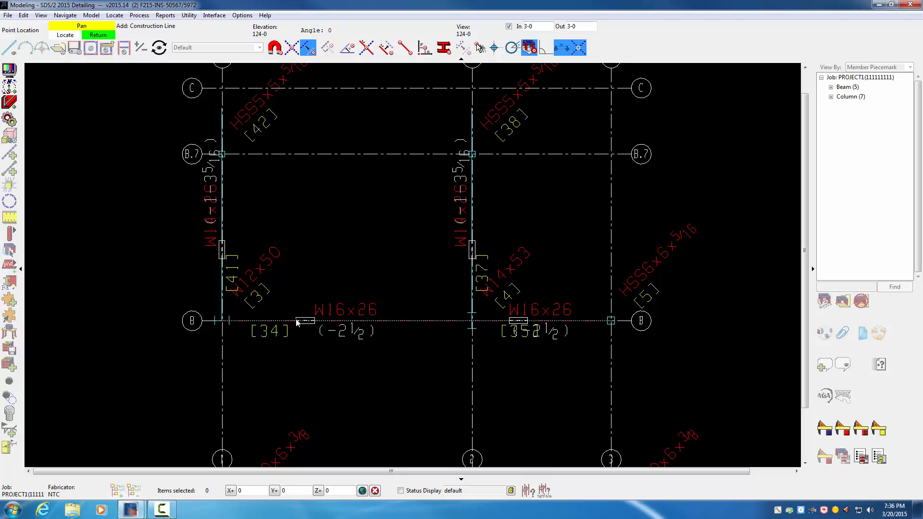
click(269, 323)
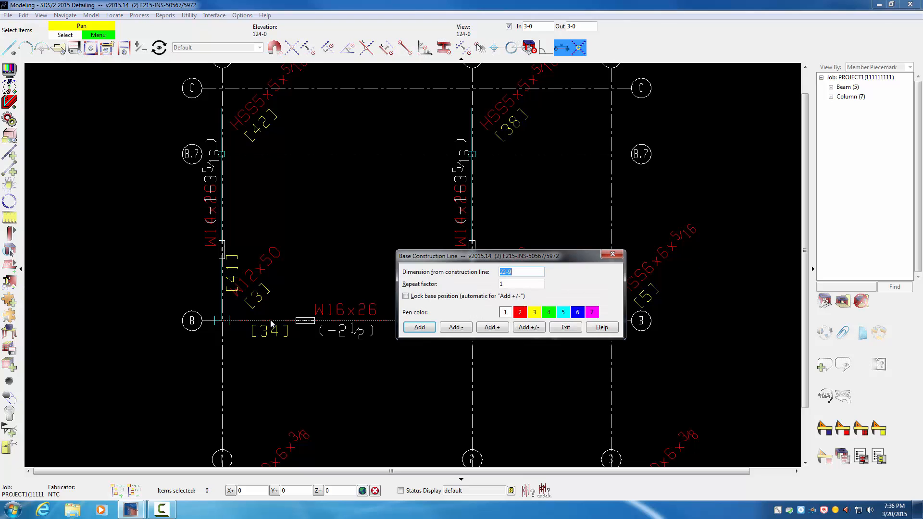
text(5-0)
click(420, 328)
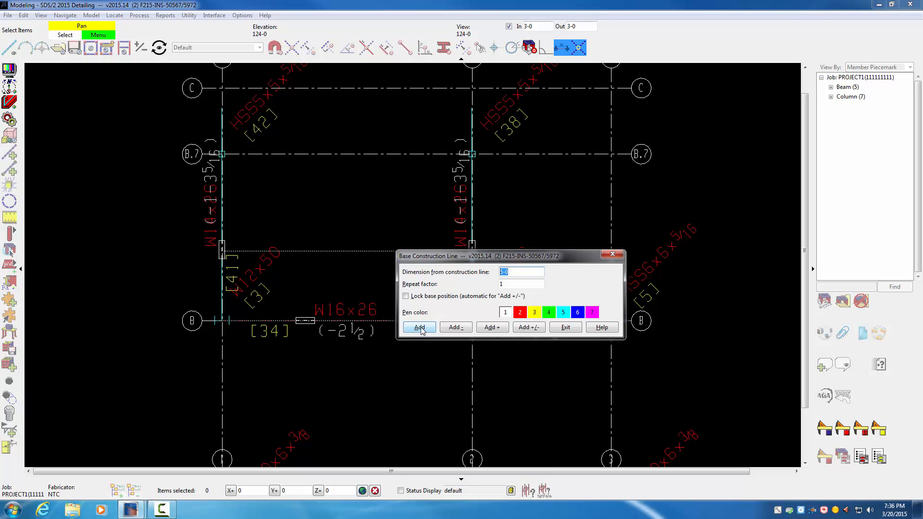
click(421, 329)
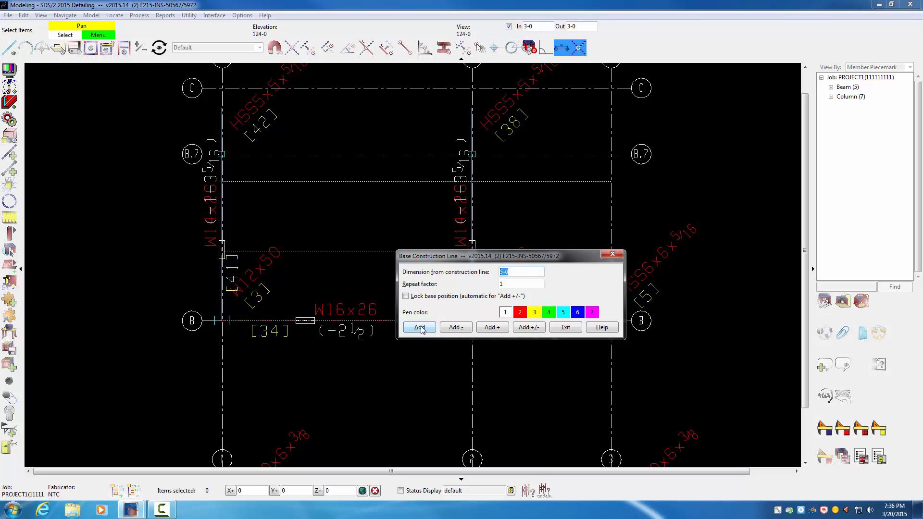
click(420, 328)
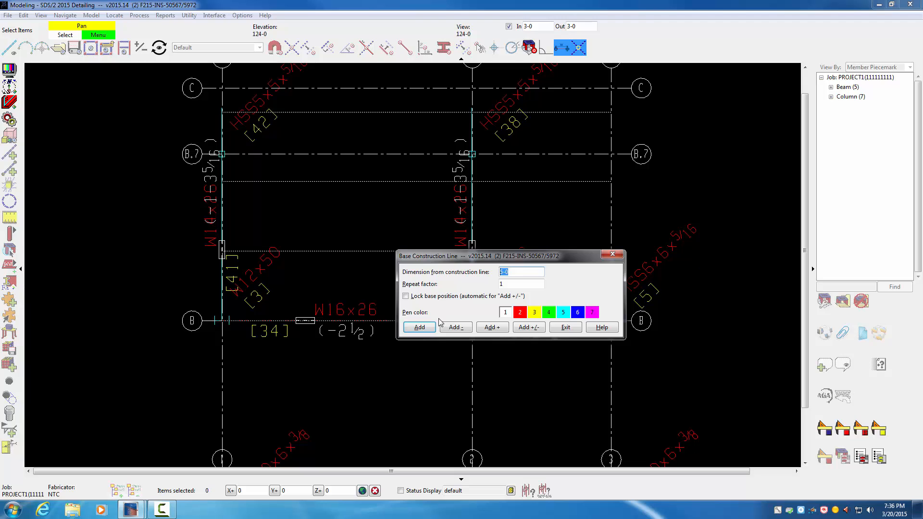
click(566, 328)
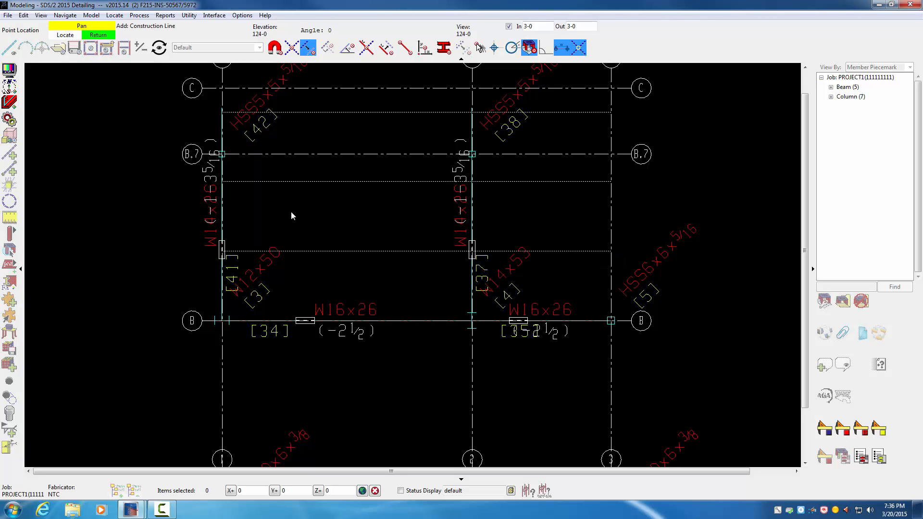
right_click(121, 188)
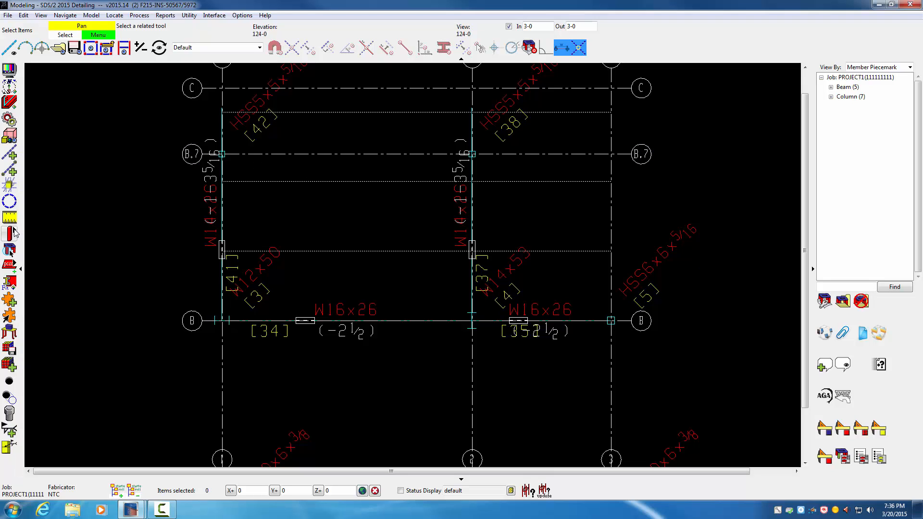
Add a W12x16 beam along the first construction line from grid B, between its intersections with the sloped beams on grids 1 and 2.
click(26, 235)
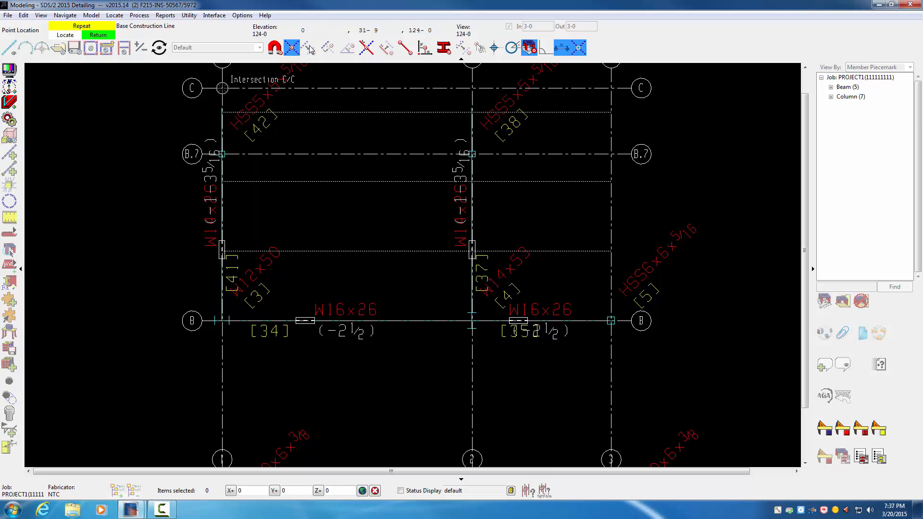
click(366, 48)
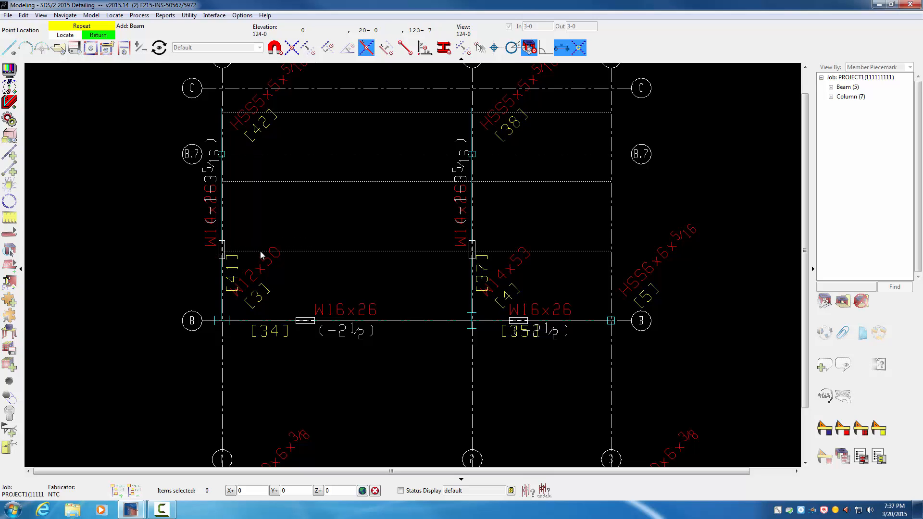
click(222, 251)
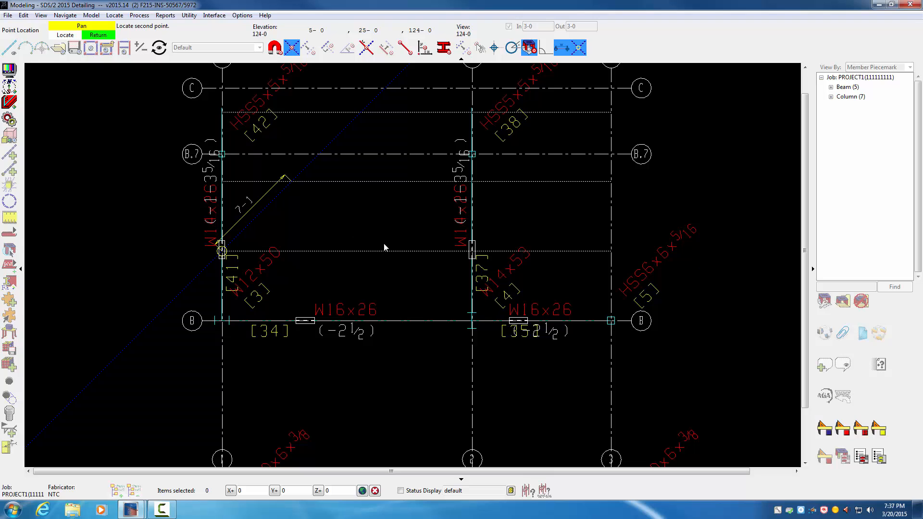
click(367, 48)
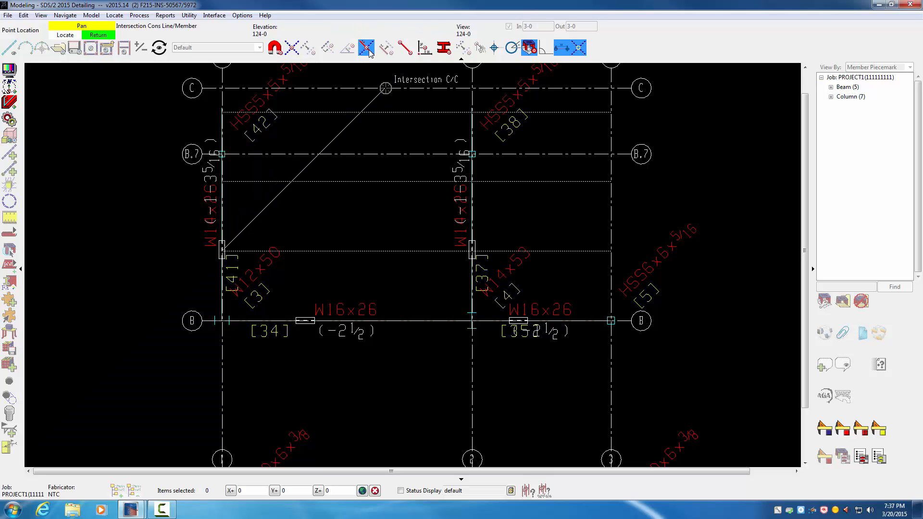
click(472, 250)
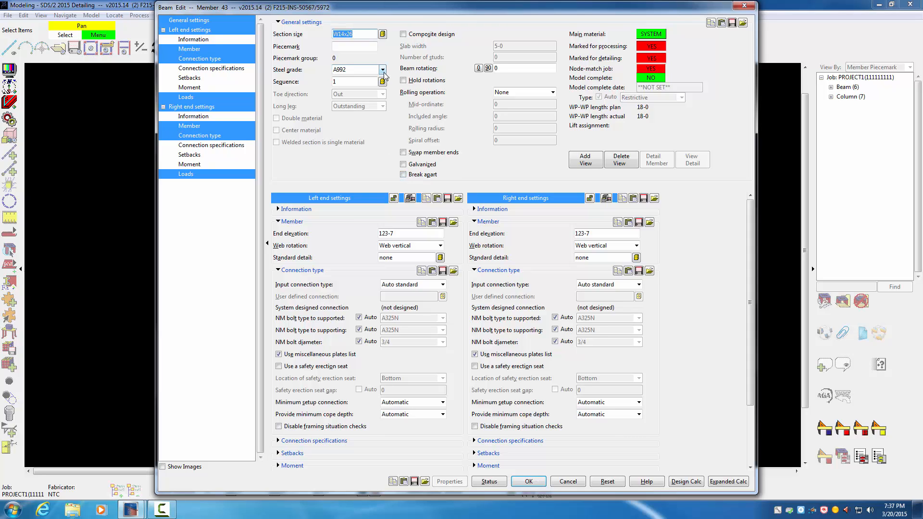
text(w12x1)
click(528, 481)
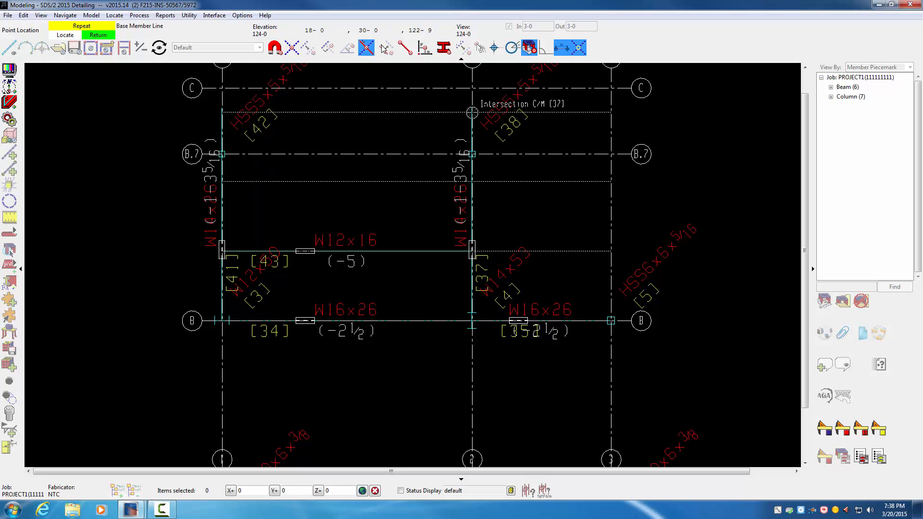
Add W12x16 beams along the second and third construction lines, between the sloped beams on grids 1 and 2.
click(227, 188)
click(467, 186)
double_click(382, 199)
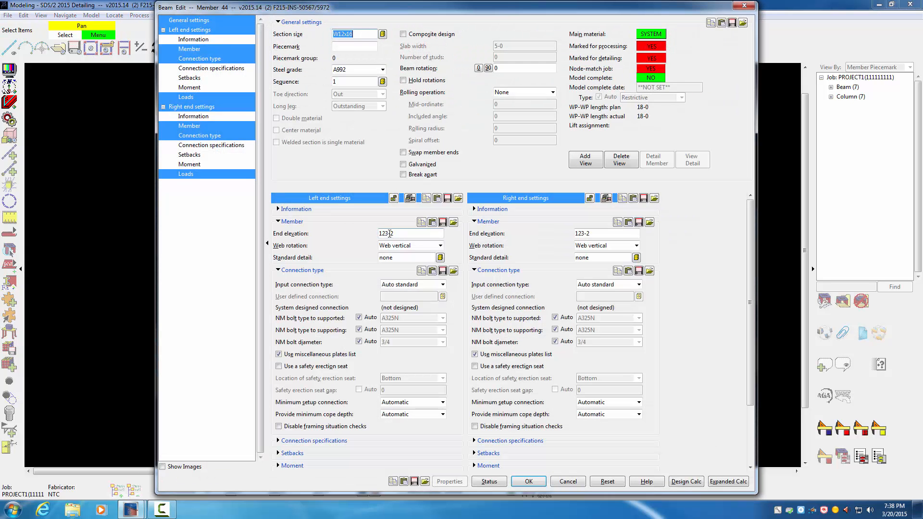
click(529, 482)
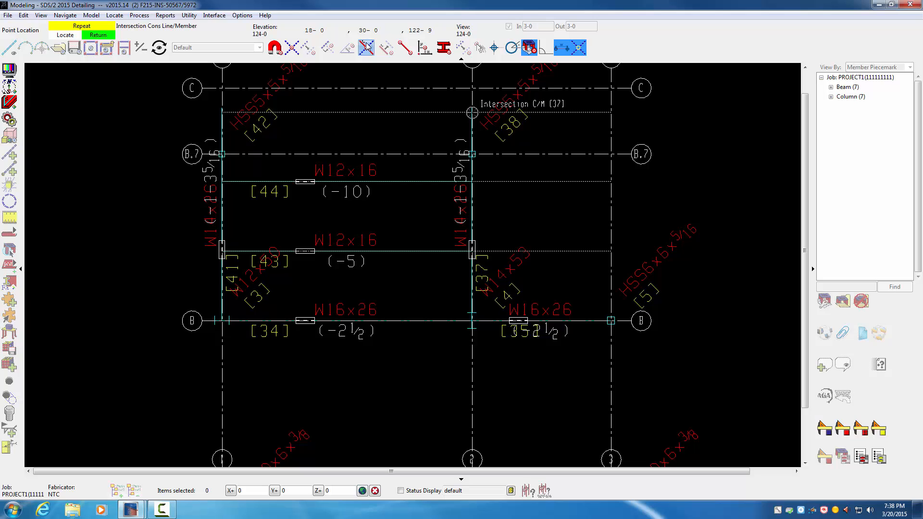
click(224, 116)
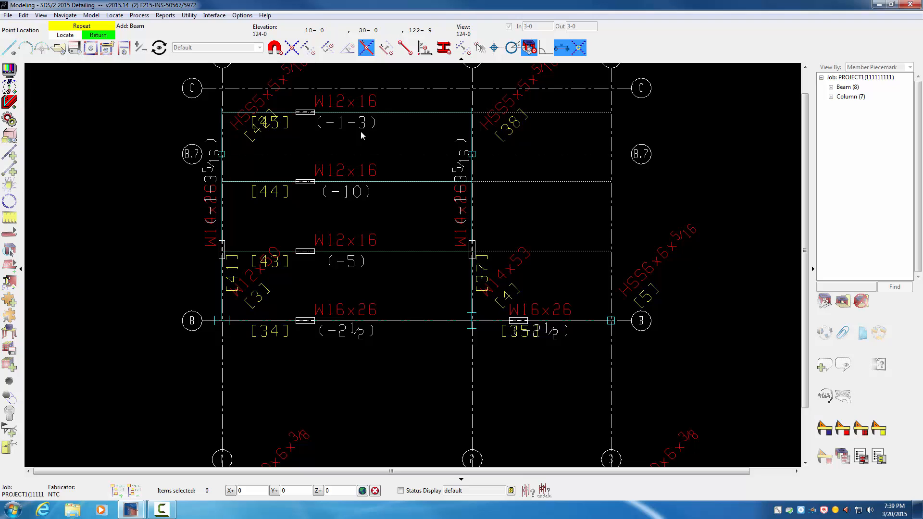
Finish adding beams and delete the W12x16 beams on the third and second construction lines from grid B.
right_click(322, 137)
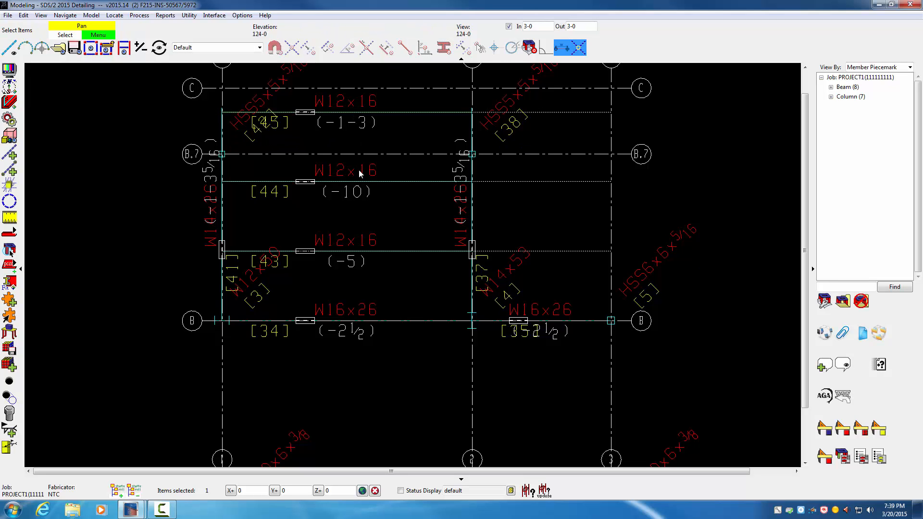
key(Delete)
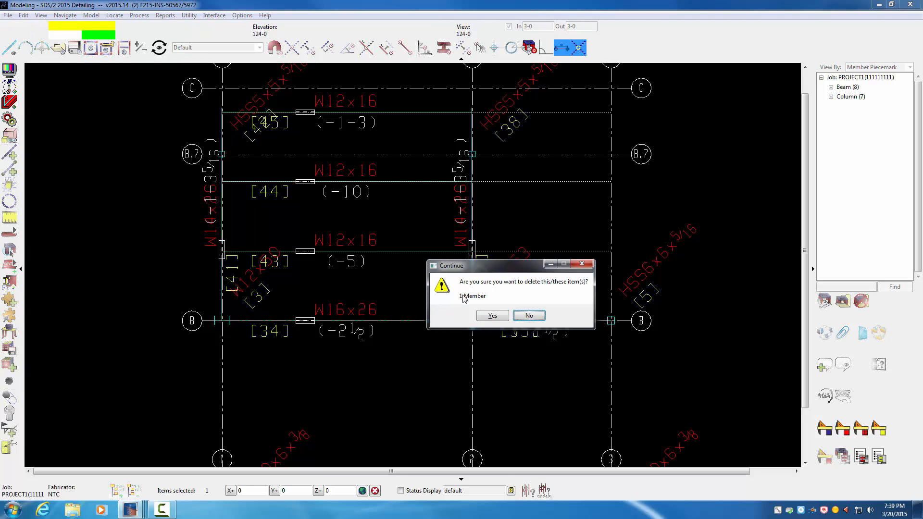
click(493, 315)
click(392, 182)
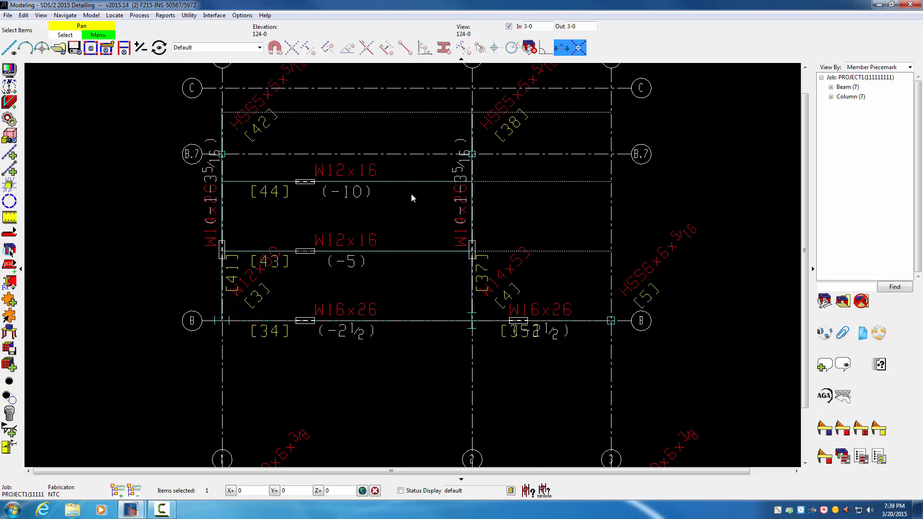
key(Delete)
click(493, 316)
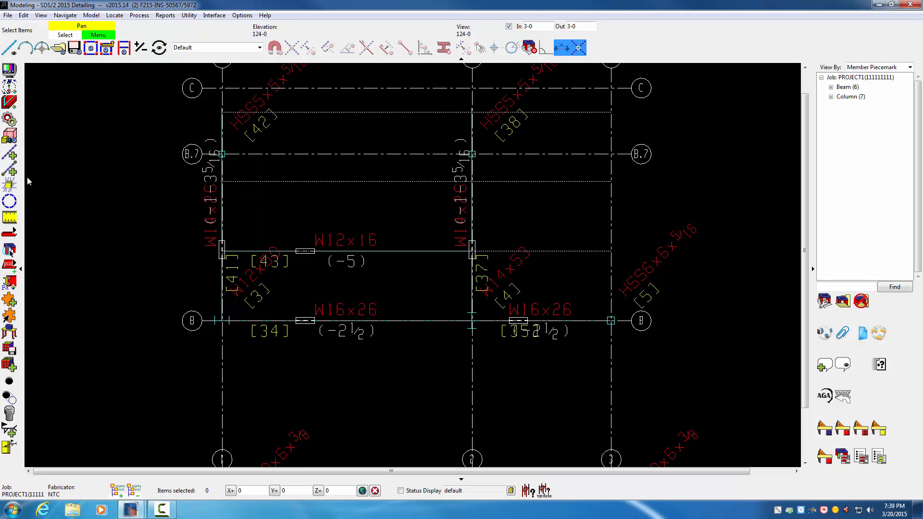
Add a W12x16 beam along the second construction line from grid B, between its intersections with the sloped beams on grids 1 and 2.
click(9, 233)
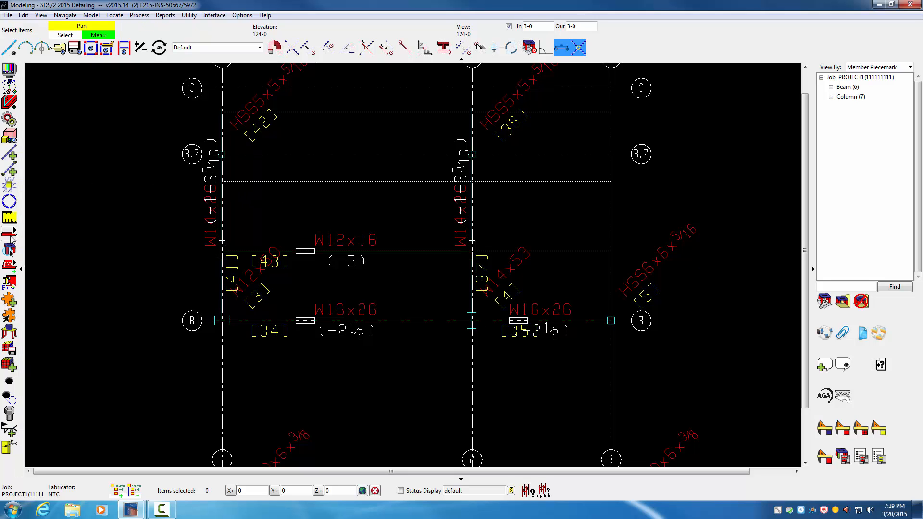
click(223, 182)
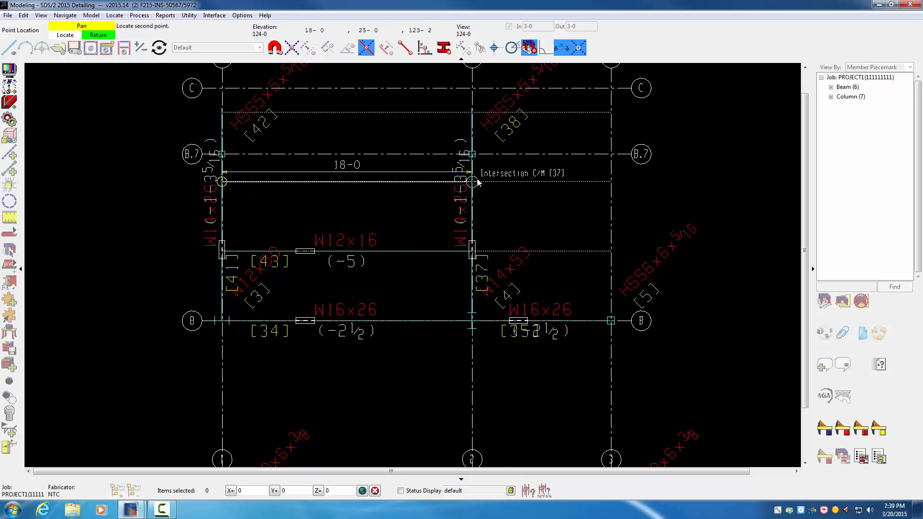
click(477, 182)
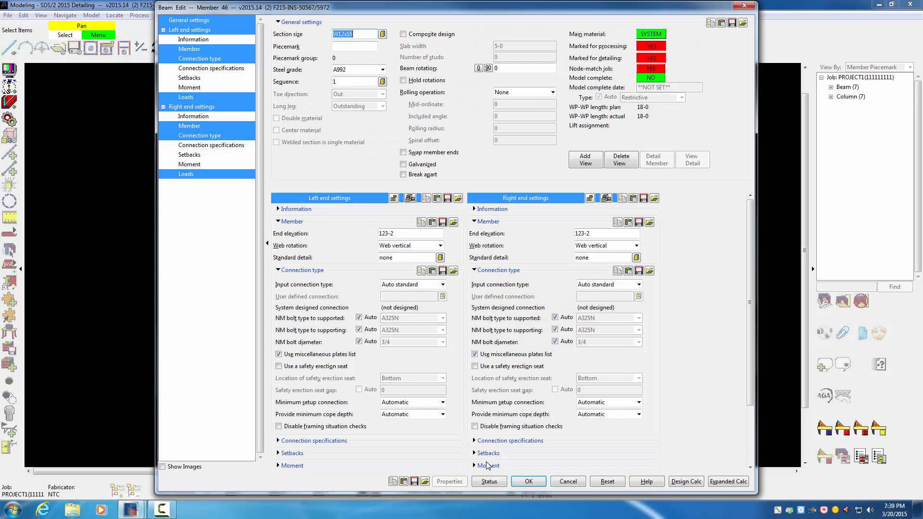
click(528, 481)
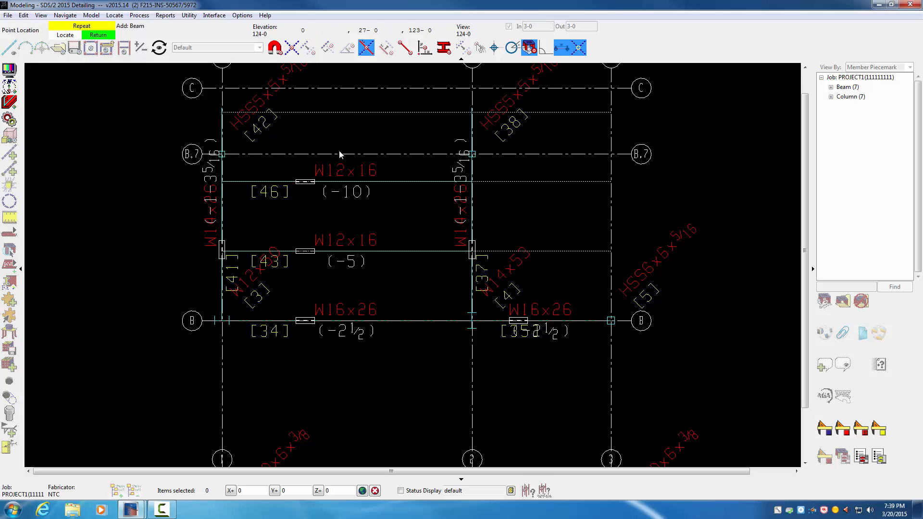
Add a W12x16 beam along the third construction line from grid B, locating its ends by construction line intersections on grids 1 and 2.
click(292, 47)
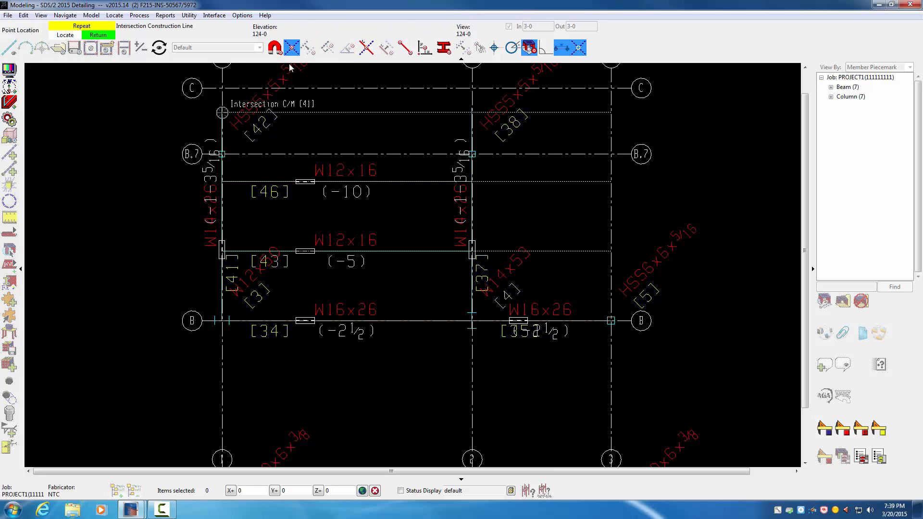
click(223, 112)
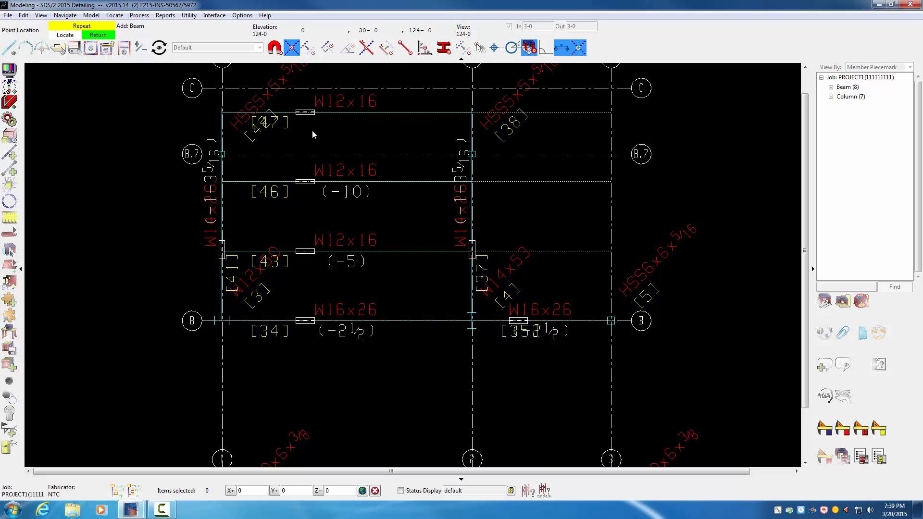
right_click(339, 124)
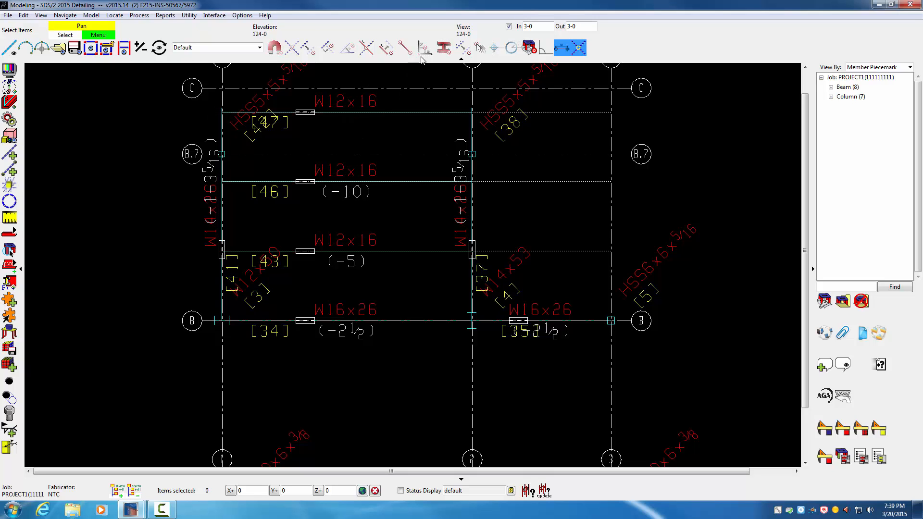
Check the end elevations of the W12x16 beam on the third construction line, then delete that beam.
double_click(357, 111)
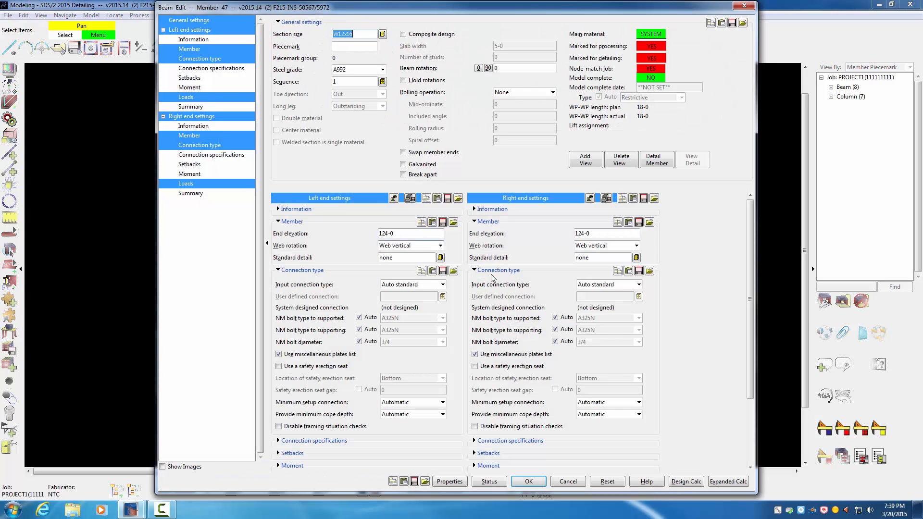
click(568, 481)
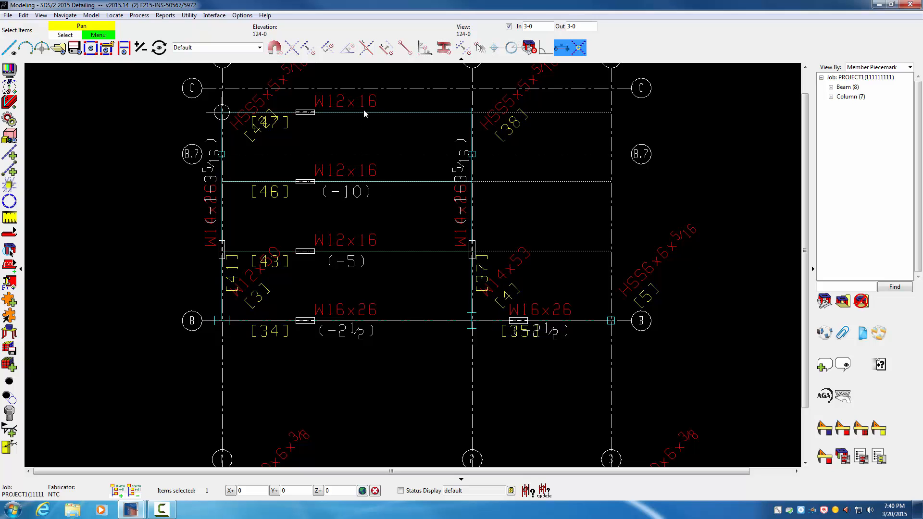
key(Delete)
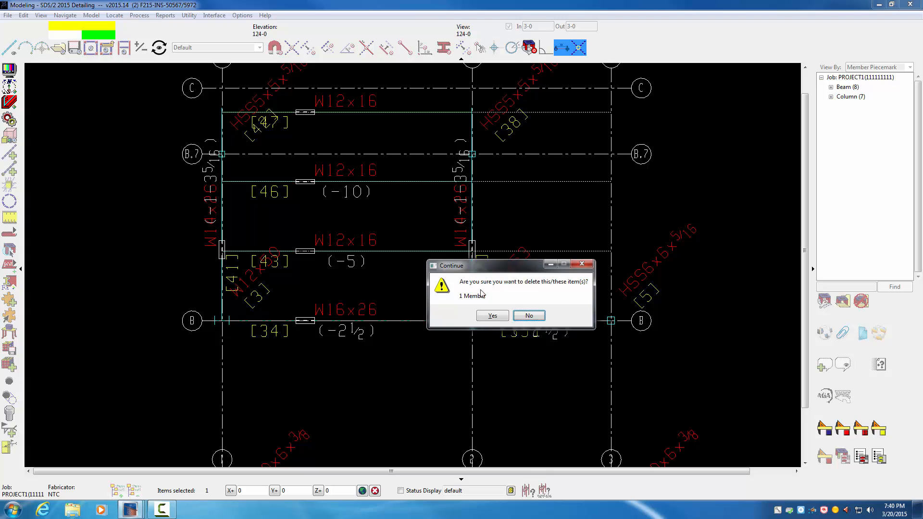
click(494, 316)
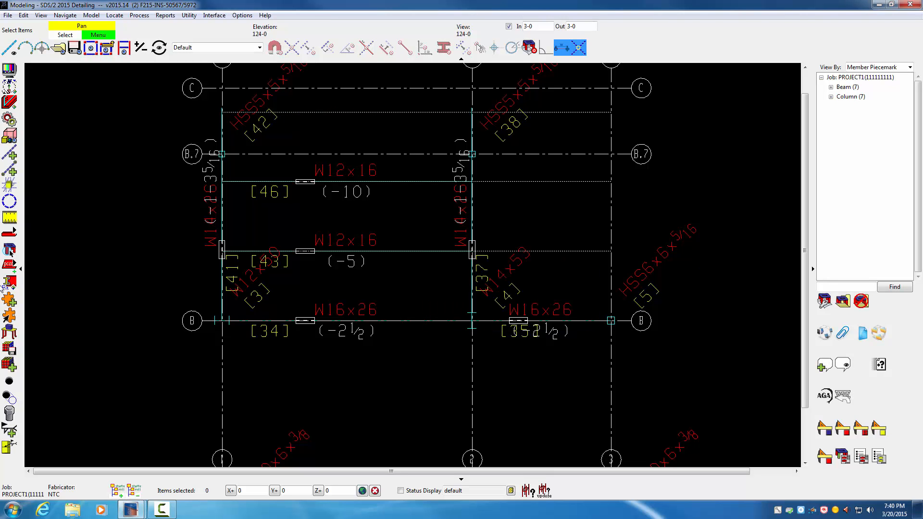
Add a W12x16 beam along the third construction line, locating its ends by construction line/member intersections with the sloped beams on grids 1 and 2.
click(9, 233)
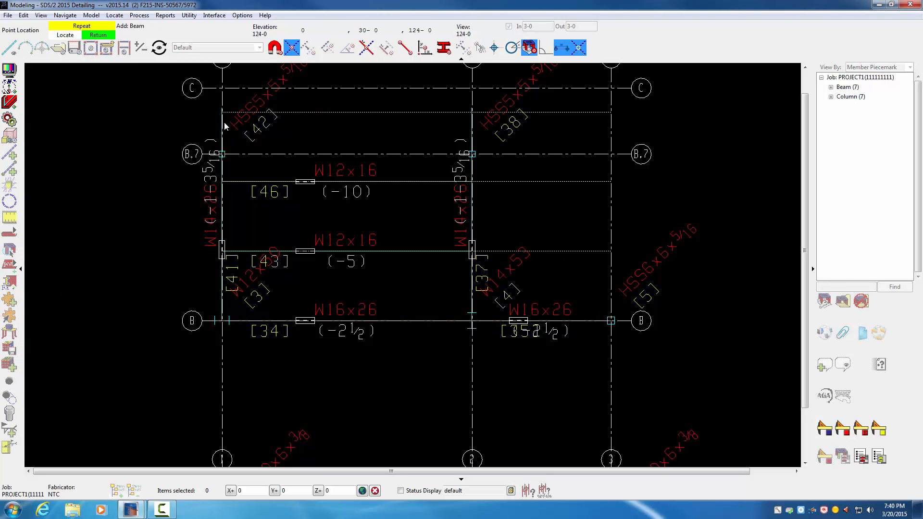
click(366, 47)
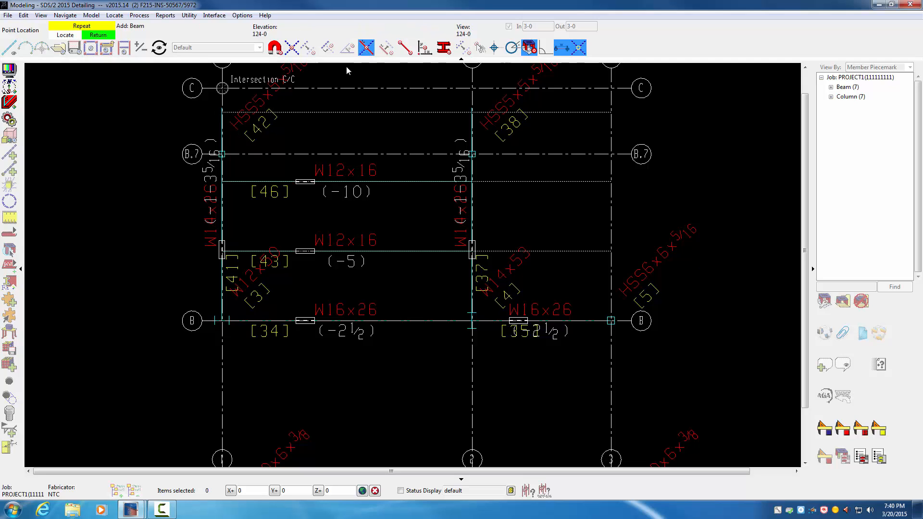
click(225, 115)
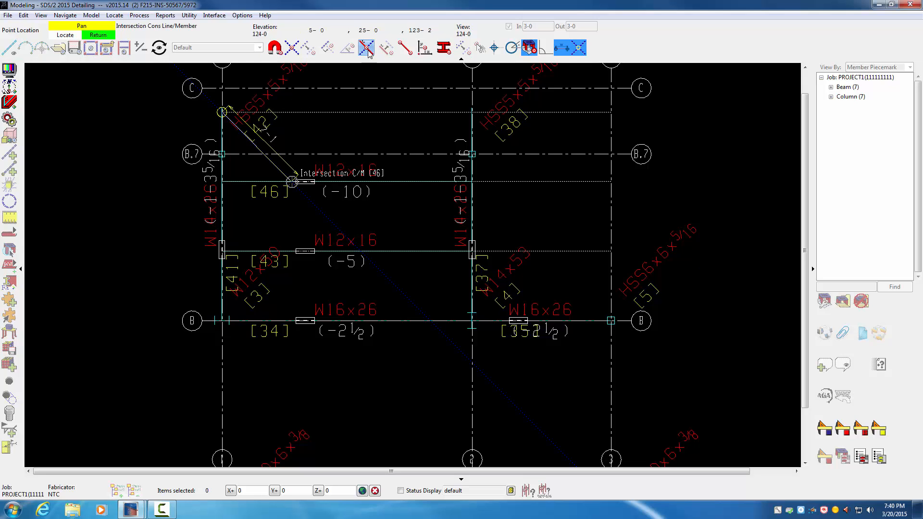
click(466, 117)
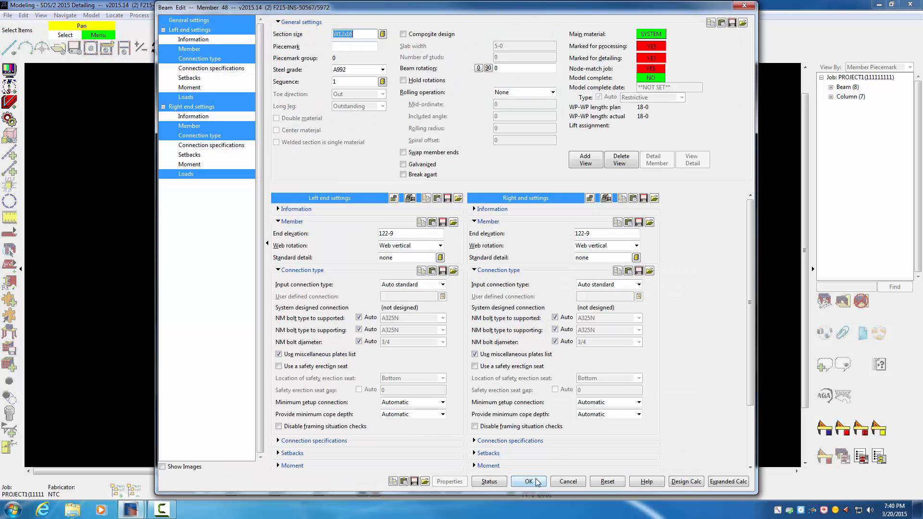
click(529, 481)
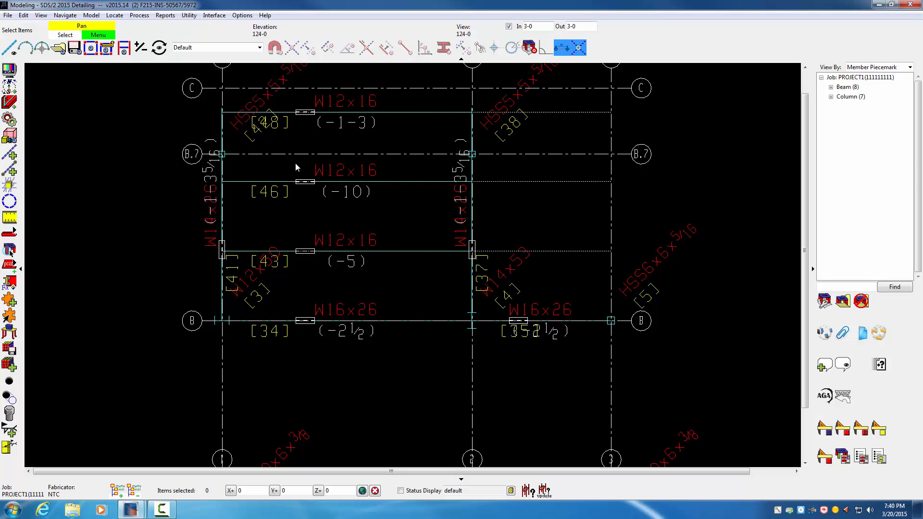
Open erection view 1 at the W12x16 infill beams framing into the sloped W14x26 beam.
middle_drag(282, 153, 291, 207)
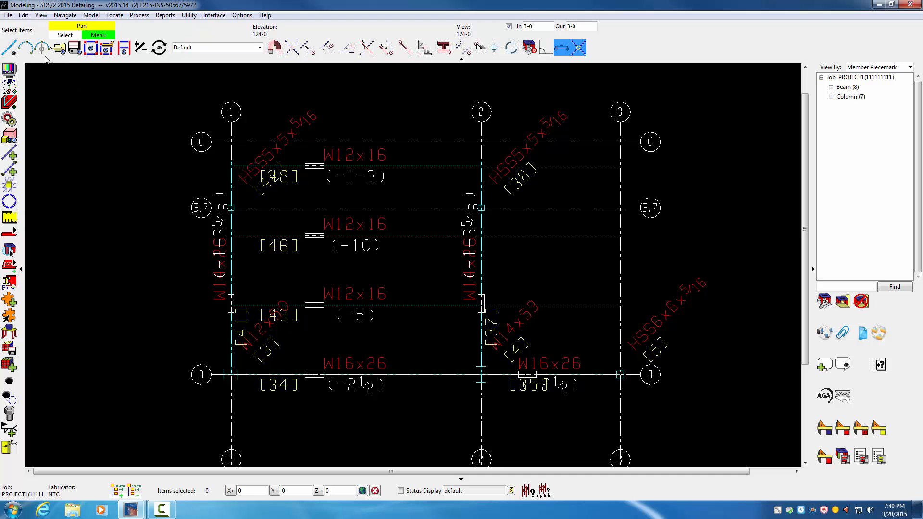
click(58, 48)
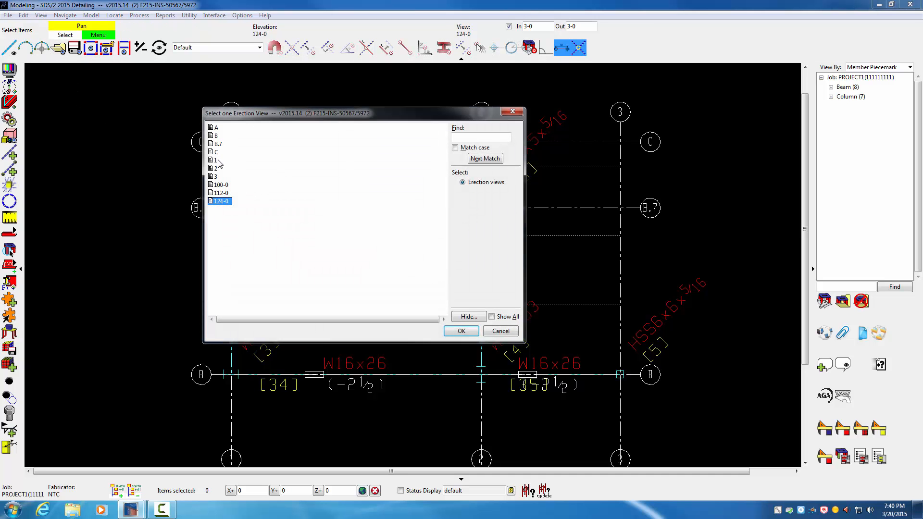
double_click(220, 161)
scroll(480, 129, up, 5)
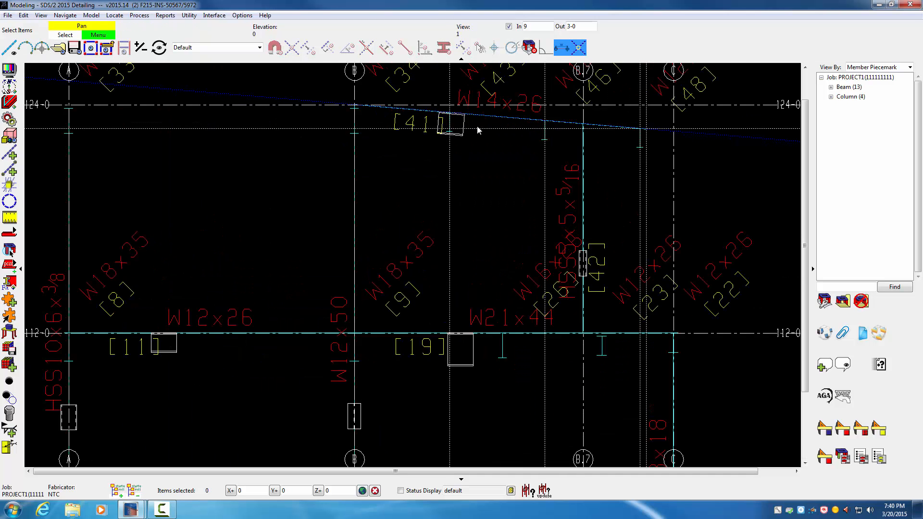
middle_drag(504, 159, 287, 239)
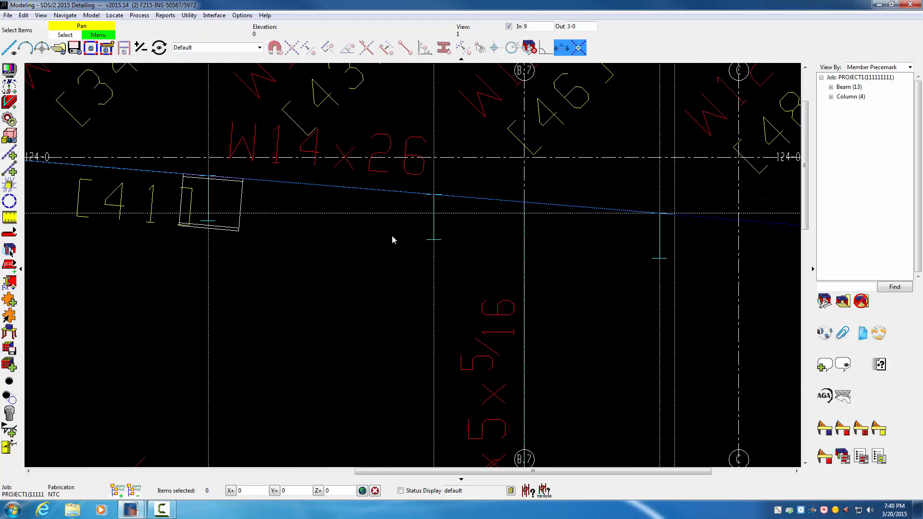
middle_drag(391, 235, 283, 245)
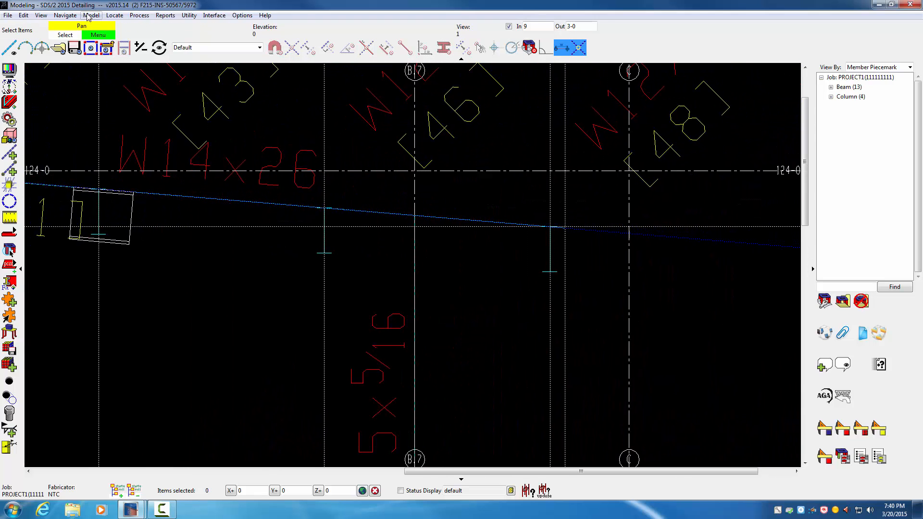
Erase all construction lines and confirm the removal.
click(92, 16)
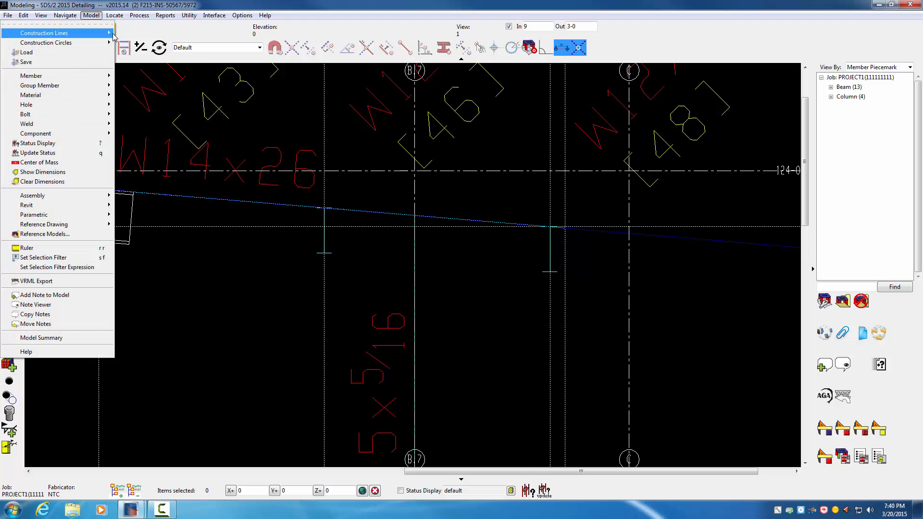
mouse_move(58, 33)
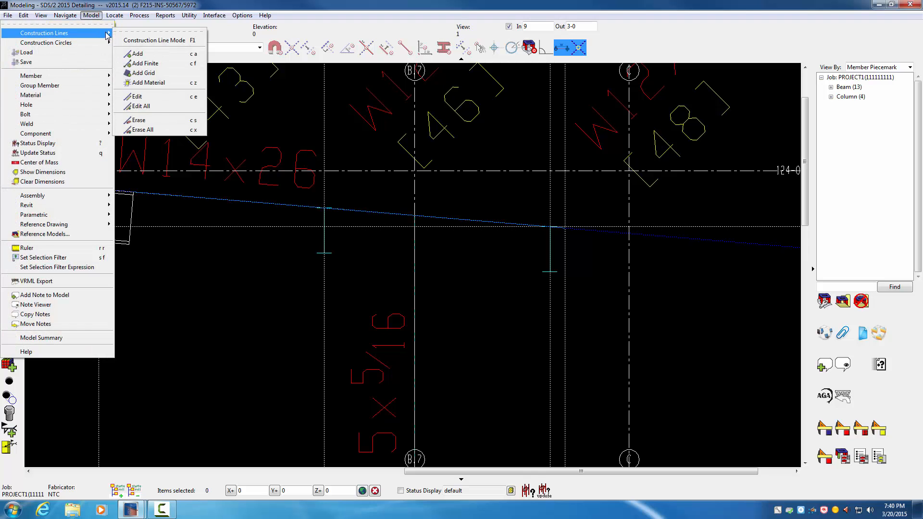
click(145, 130)
click(493, 313)
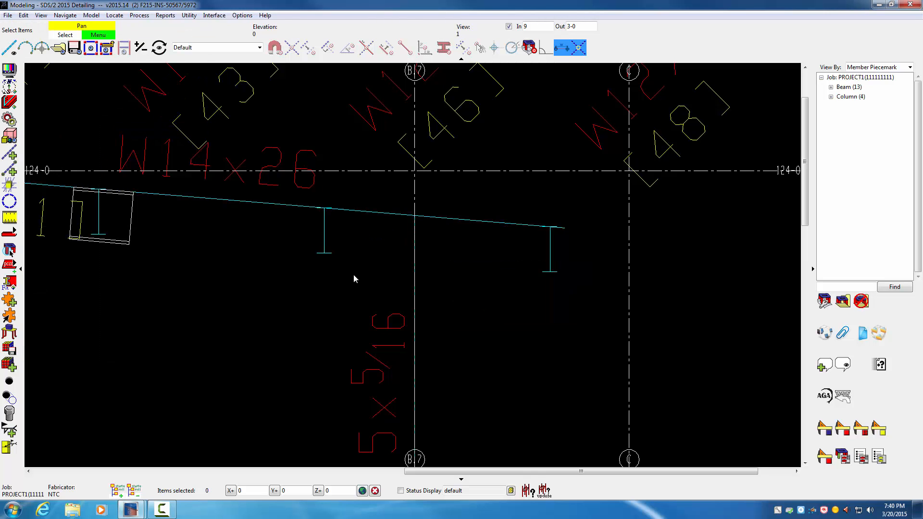
Examine how the top flanges of the W12x16 infill beams sit against the slope of the W14x26 beam.
scroll(286, 270, down, 5)
middle_drag(275, 270, 373, 274)
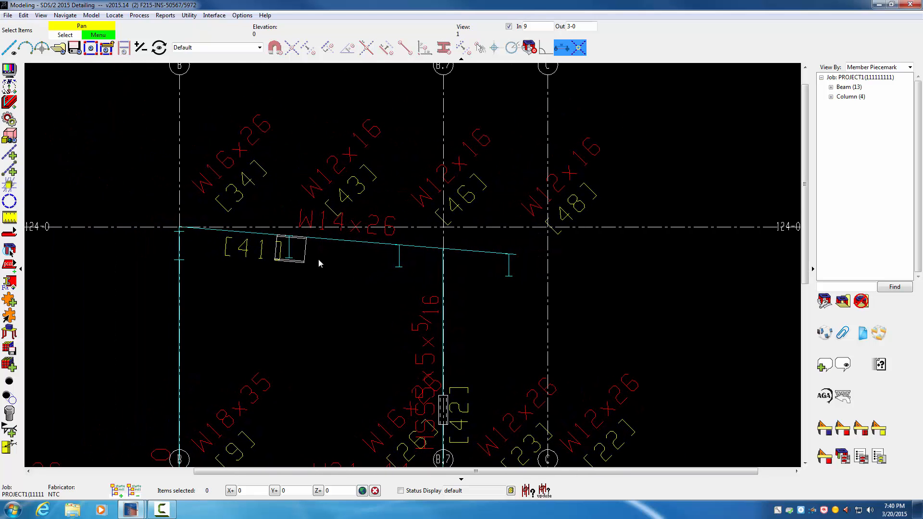
scroll(318, 262, up, 2)
scroll(272, 233, up, 3)
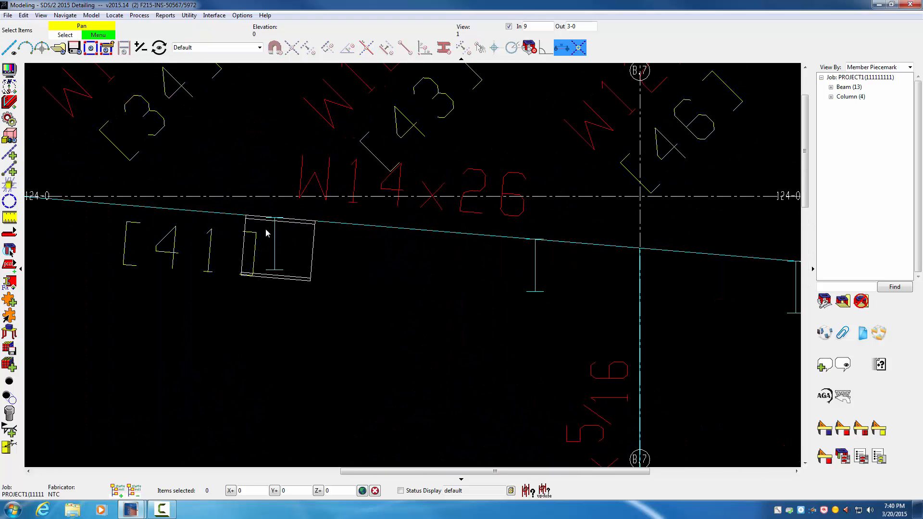
mouse_move(672, 267)
middle_down()
mouse_move(563, 272)
mouse_move(577, 270)
middle_up()
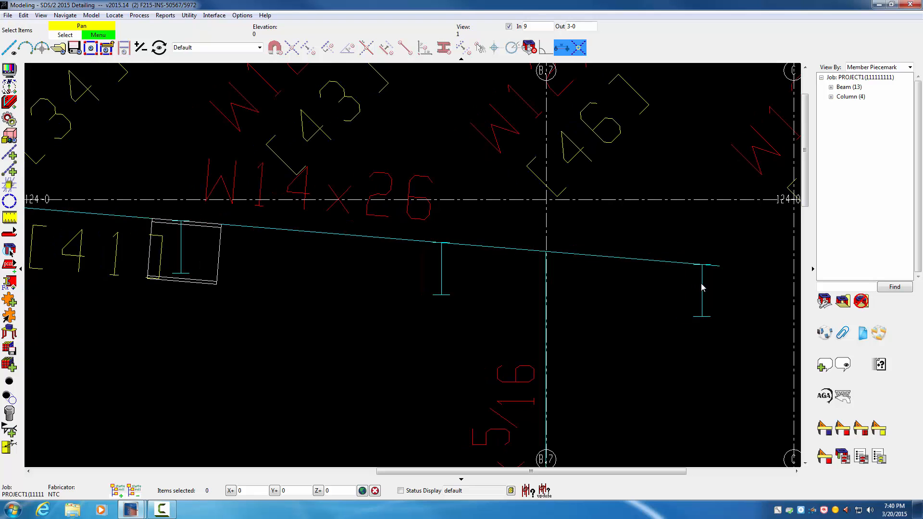
scroll(438, 240, up, 5)
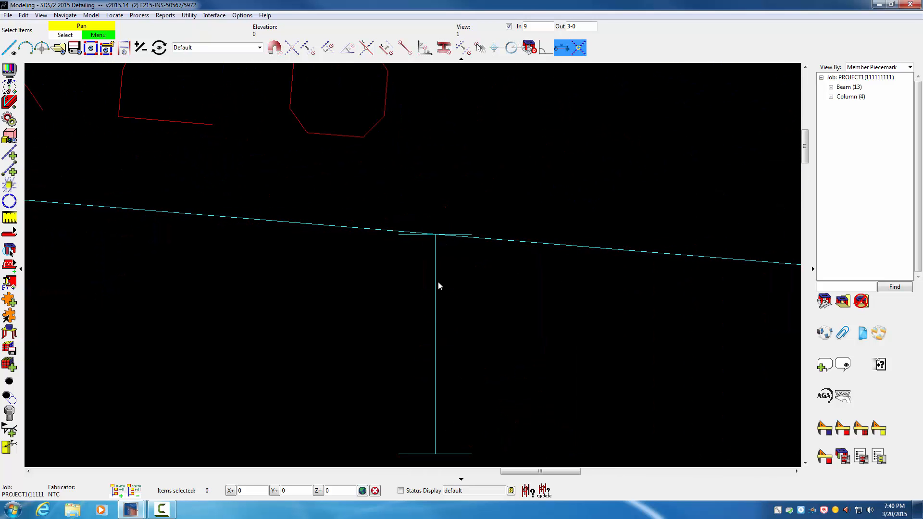
middle_drag(448, 279, 387, 221)
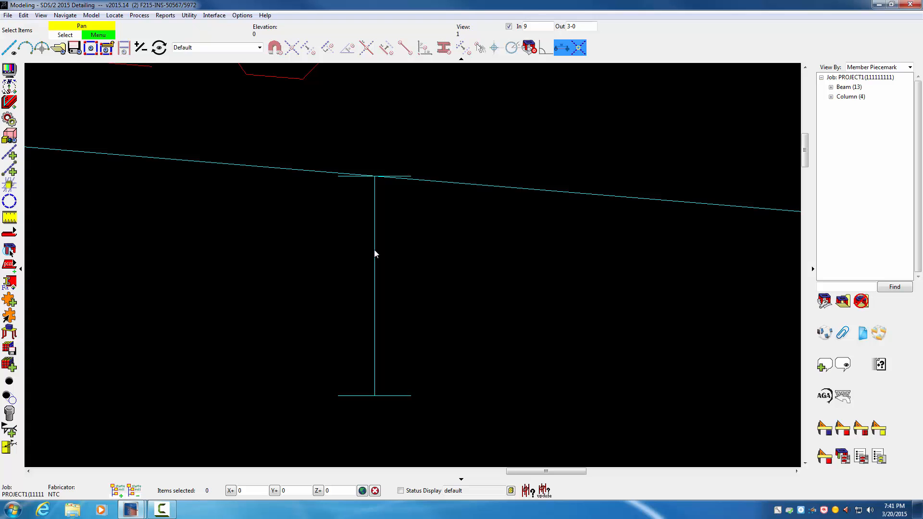
Set the web rotation to Web normal at both ends of the second W12x16 infill beam from grid B.
scroll(375, 247, down, 3)
scroll(380, 240, down, 1)
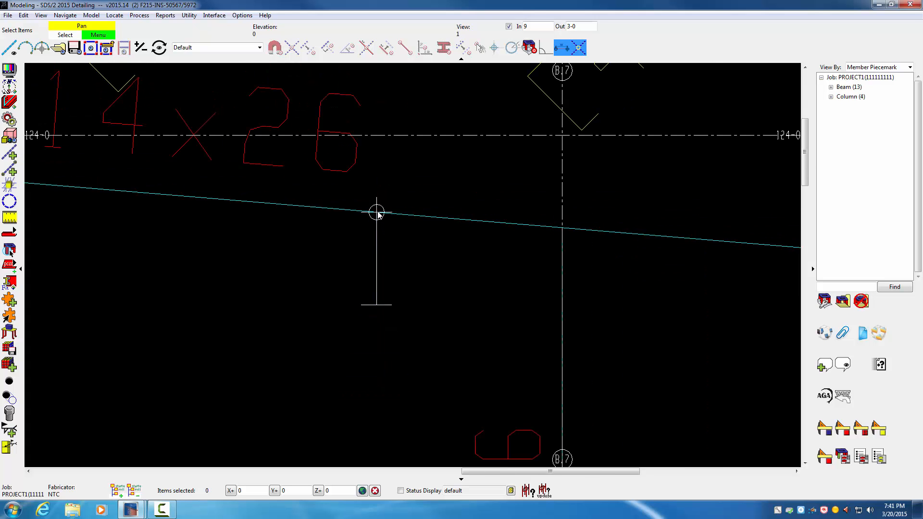
double_click(377, 212)
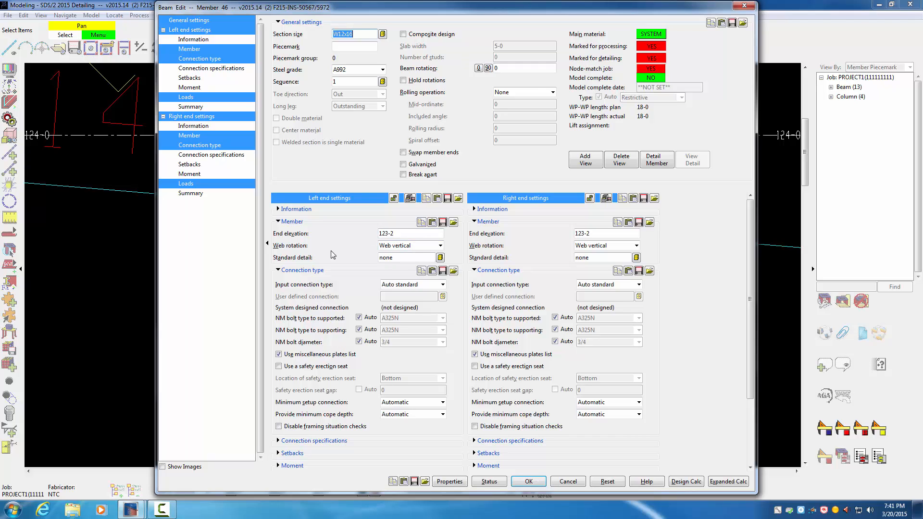
click(440, 246)
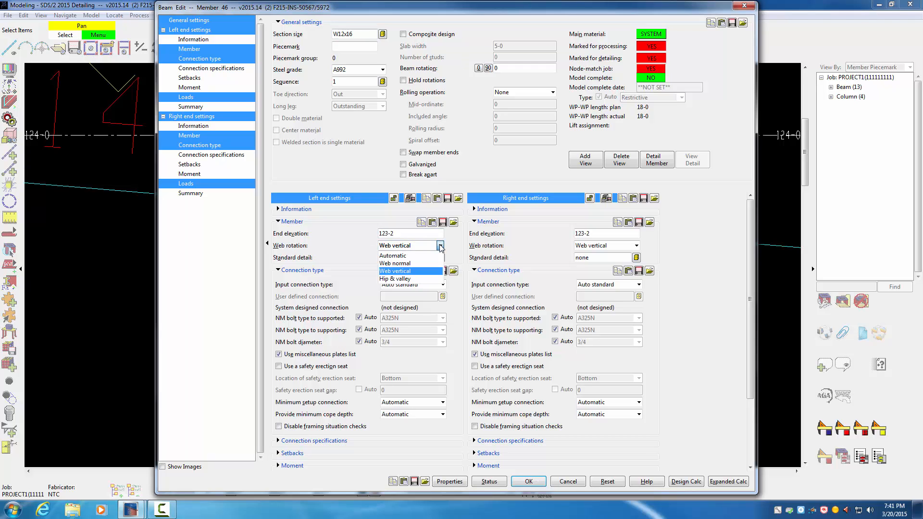
click(408, 263)
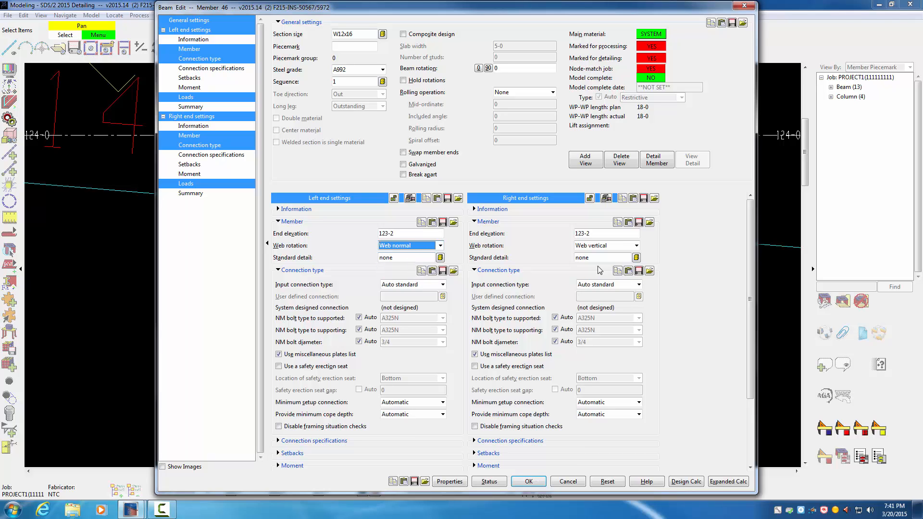
click(607, 247)
click(603, 264)
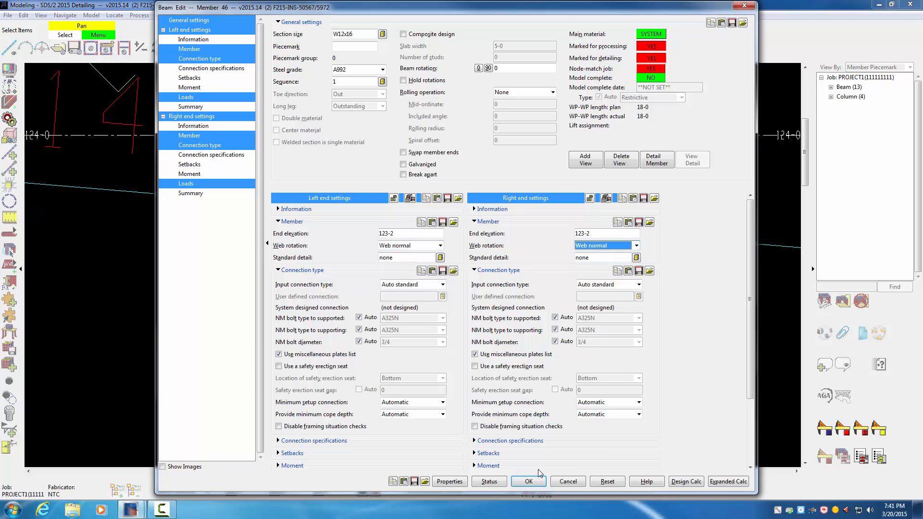
click(531, 481)
scroll(380, 226, down, 2)
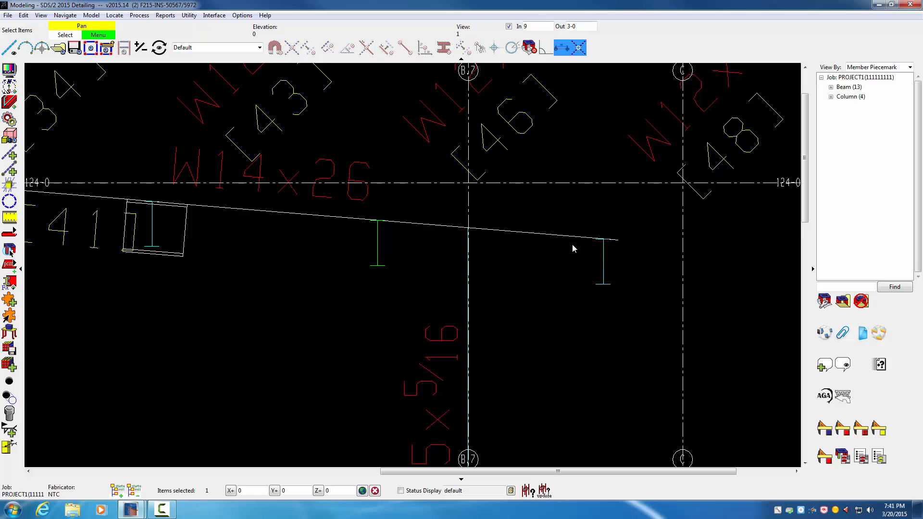
Set the web rotation to Web normal at both ends of the outermost W12x16 infill beam, between grids B.7 and C.
double_click(604, 248)
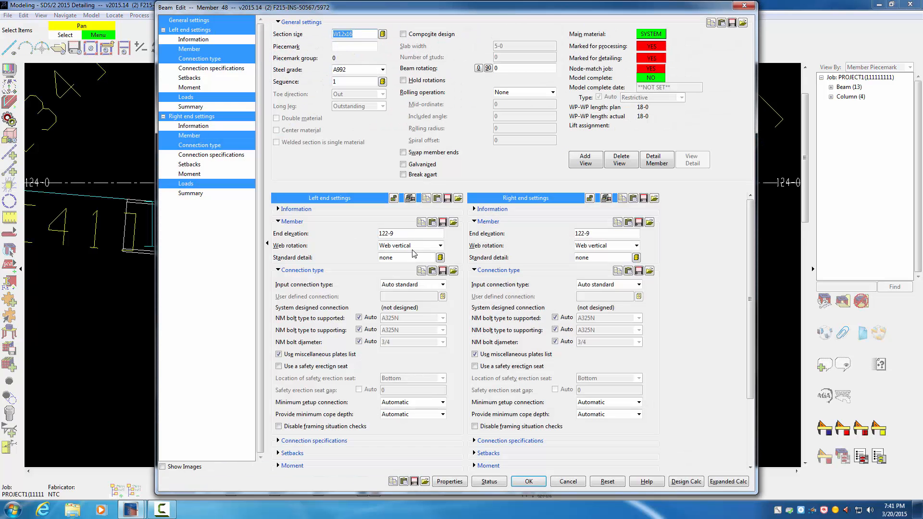
click(411, 246)
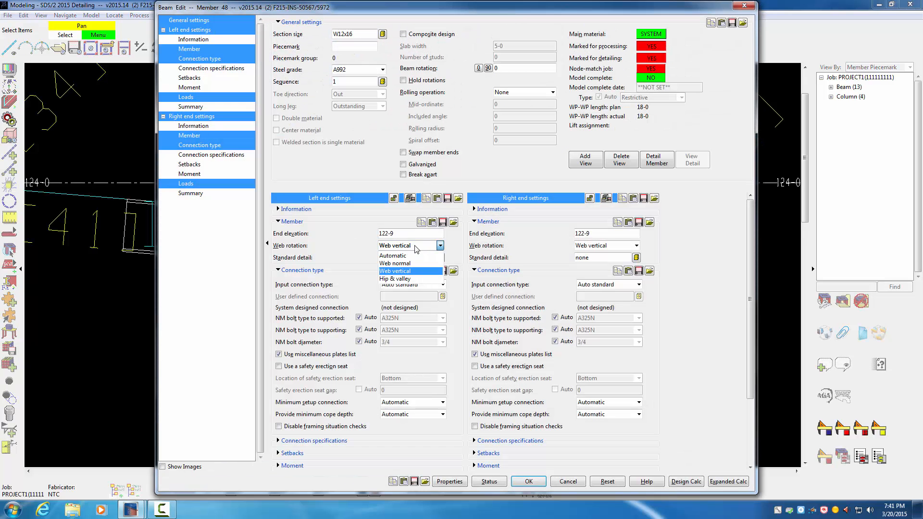
click(399, 264)
click(610, 246)
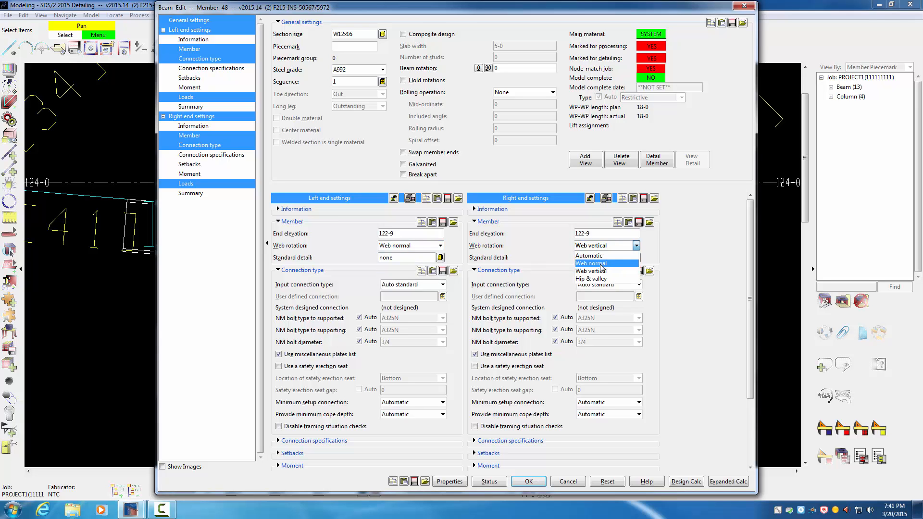
click(603, 264)
click(528, 482)
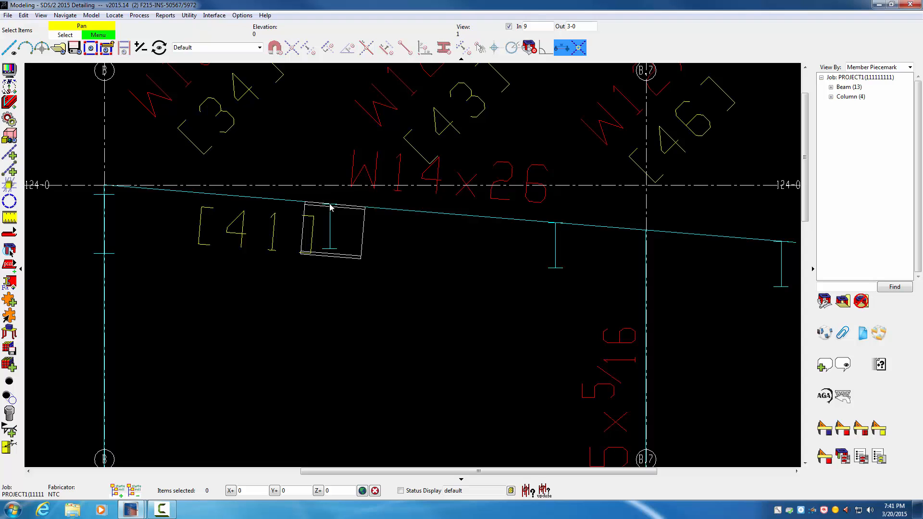
Set the web rotation to Web normal at both ends of the first W12x16 infill beam from grid B.
double_click(331, 205)
click(400, 246)
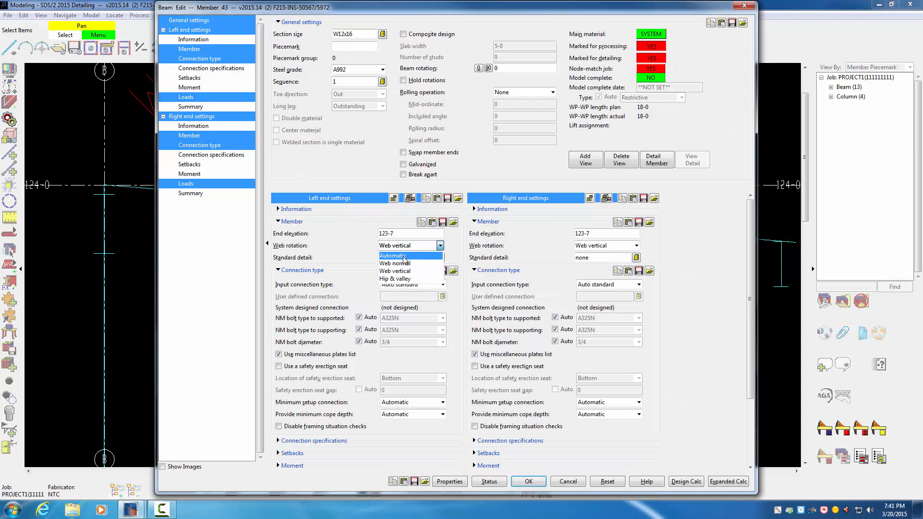
click(408, 263)
click(588, 246)
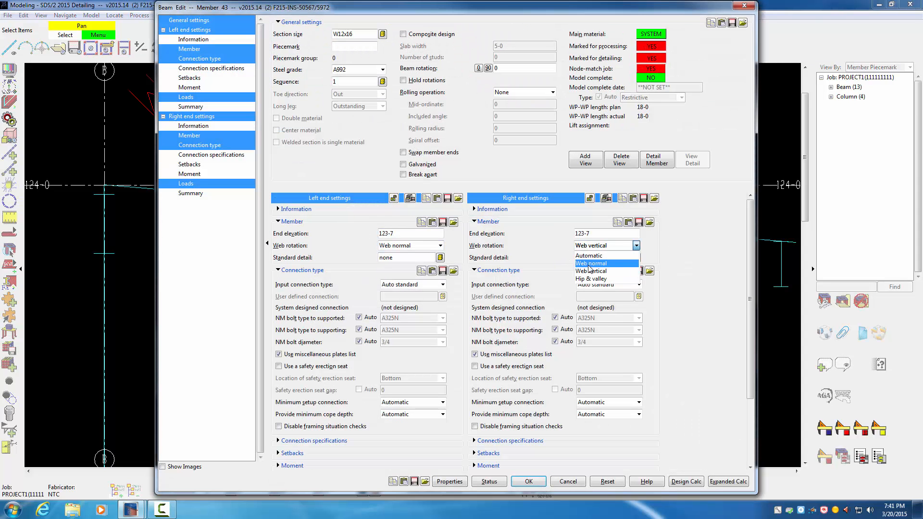
click(590, 264)
click(529, 482)
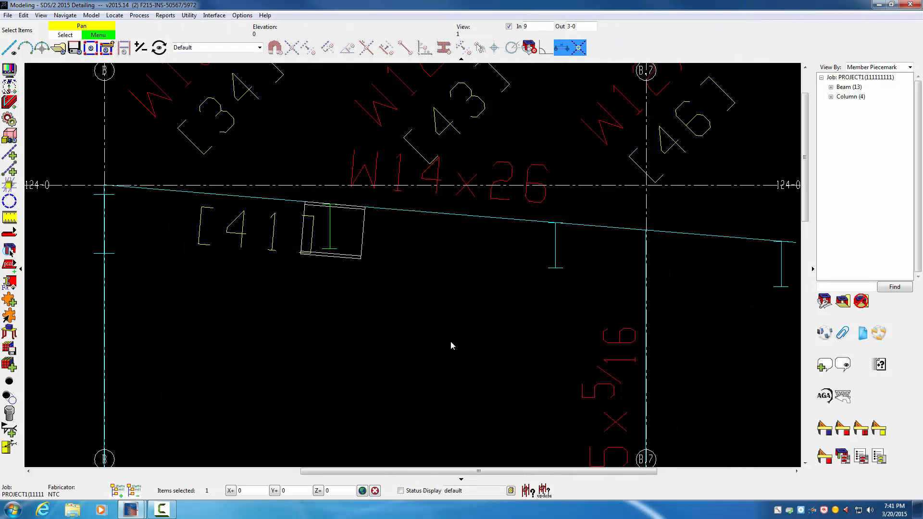
scroll(379, 313, down, 3)
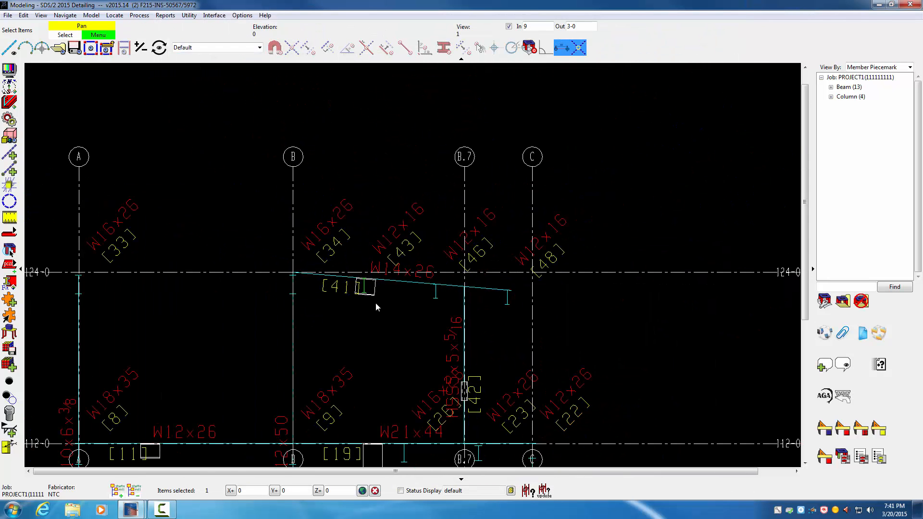